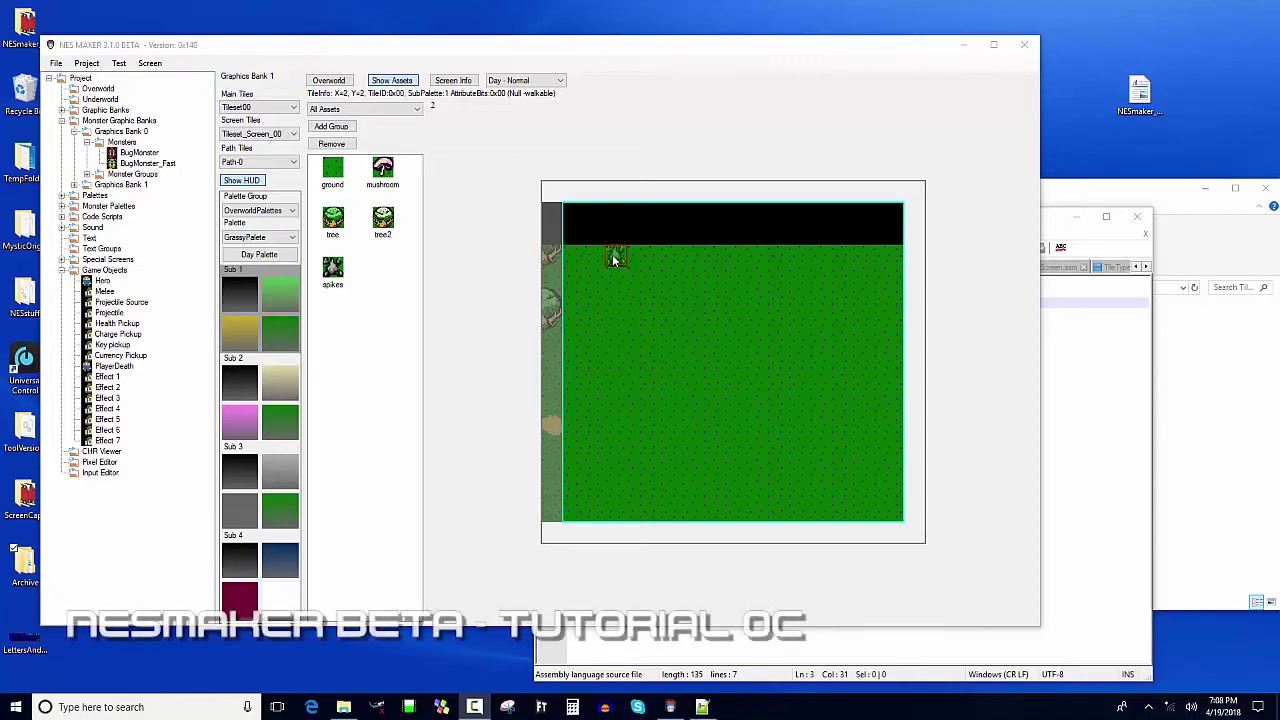
Return to the empty green screen and open the Pixel Editor to load a tileset bitmap
left_click(553, 255)
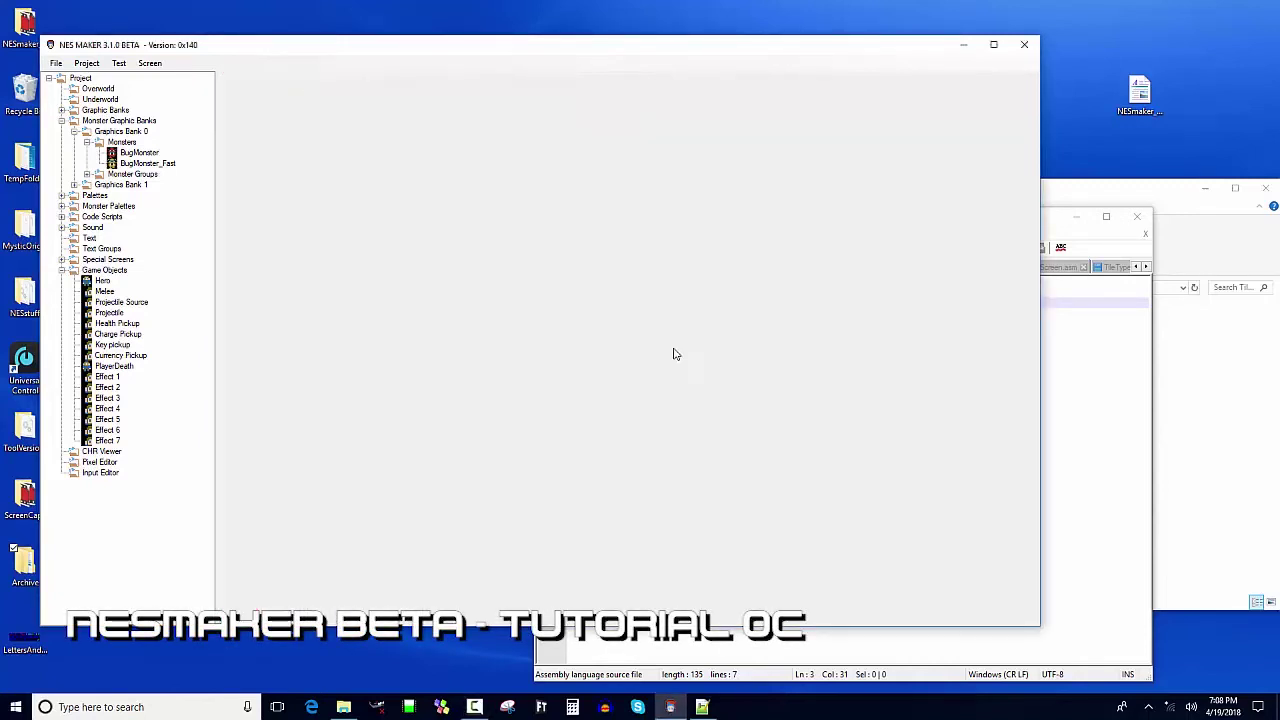
left_click(914, 430)
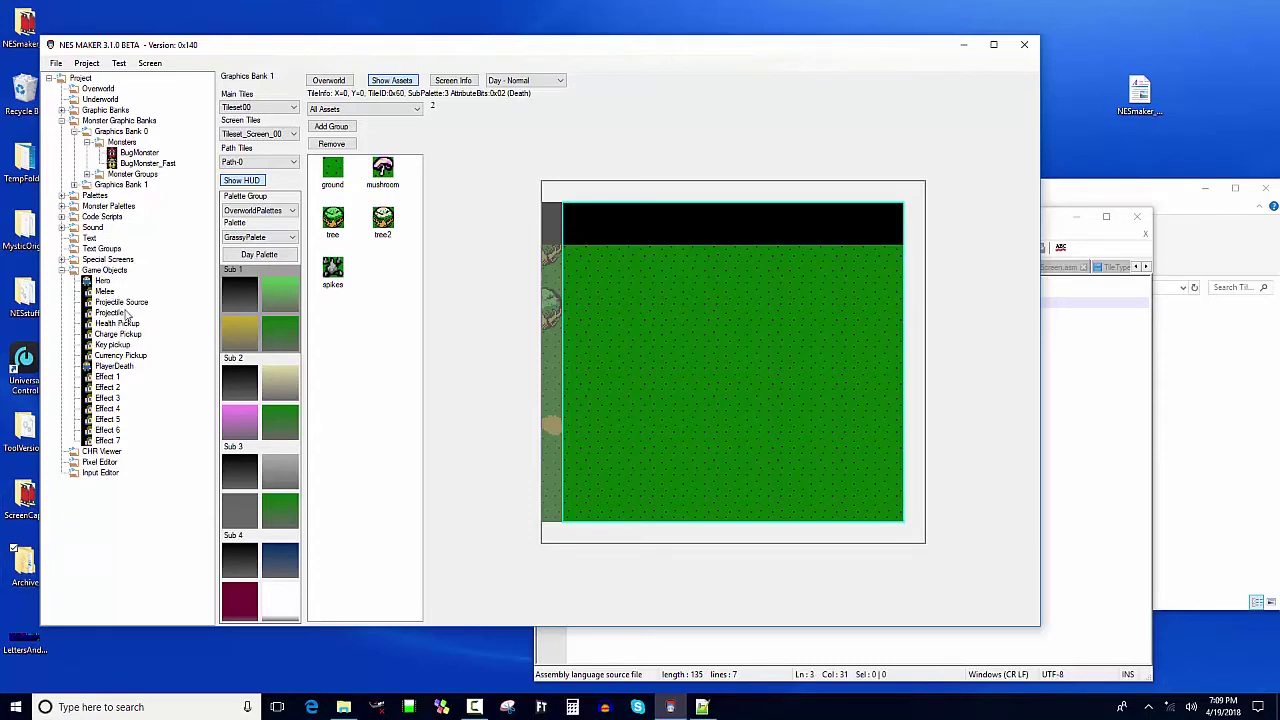
left_click(92, 463)
left_click(230, 80)
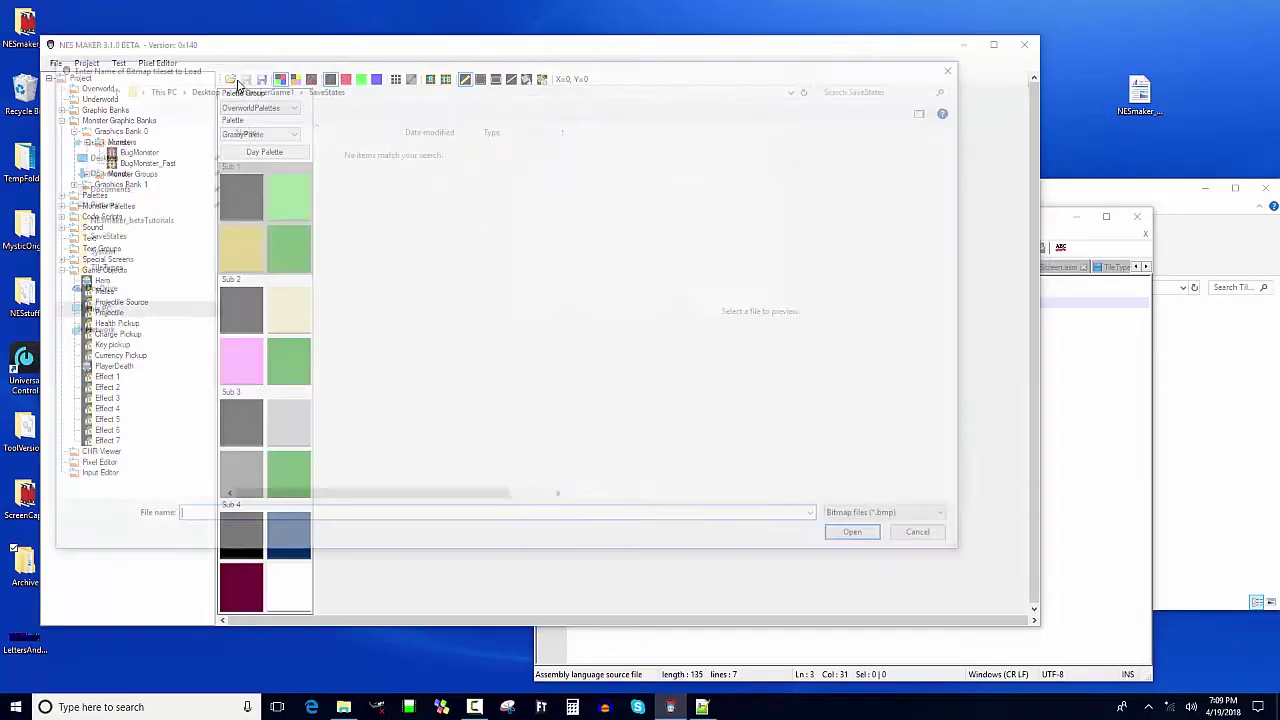
Load the BckCHR_00 bitmap from NESmakerGame1 > GraphicsAssets into the Pixel Editor
left_click(273, 88)
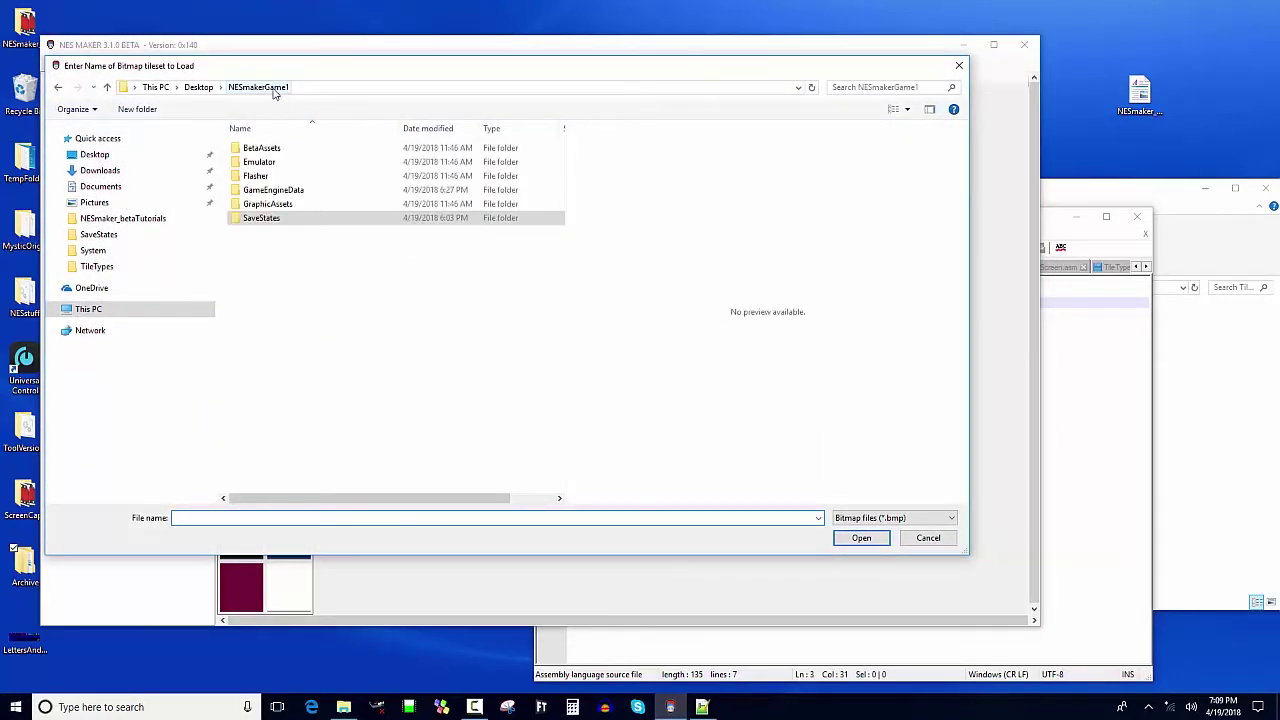
double_click(288, 190)
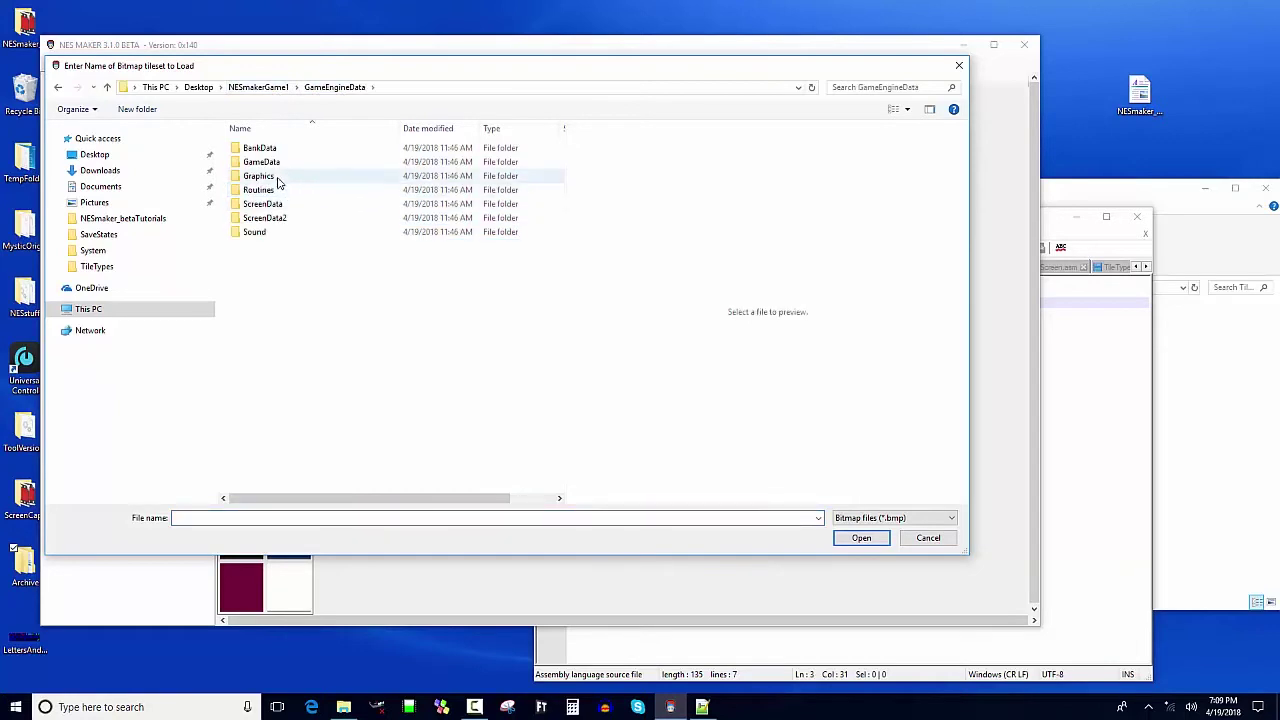
left_click(268, 88)
double_click(262, 202)
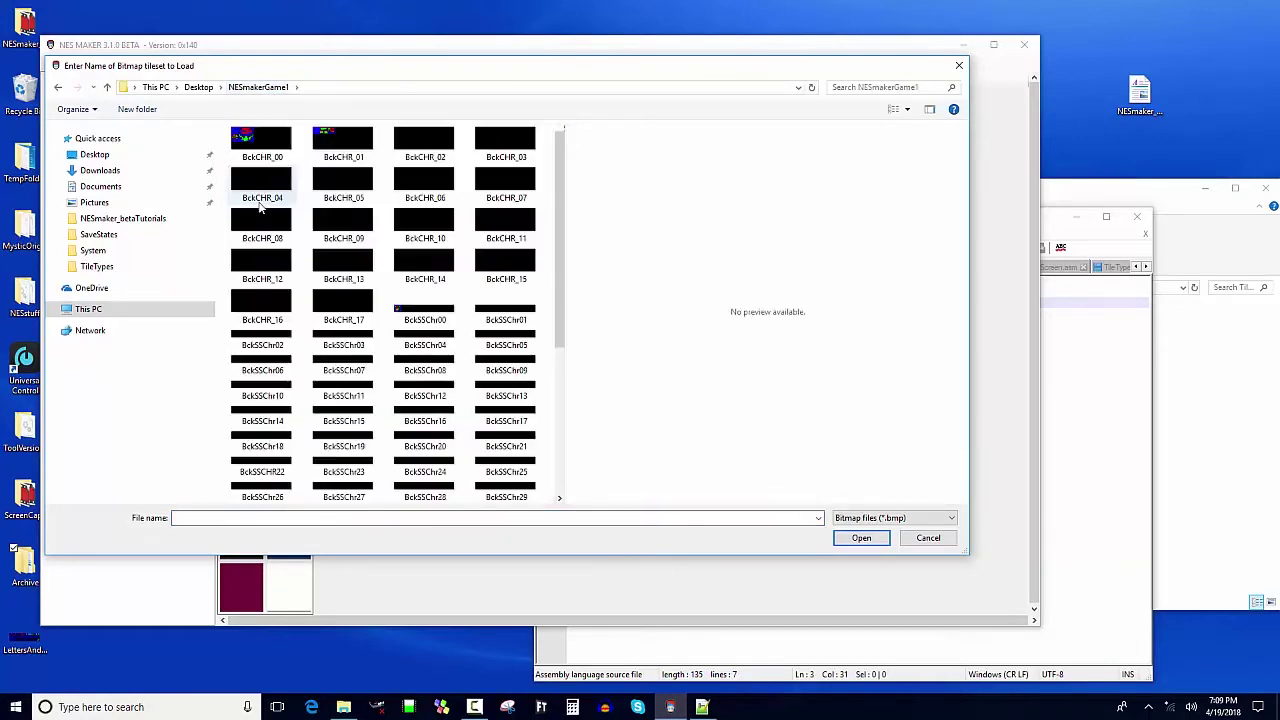
left_click(265, 145)
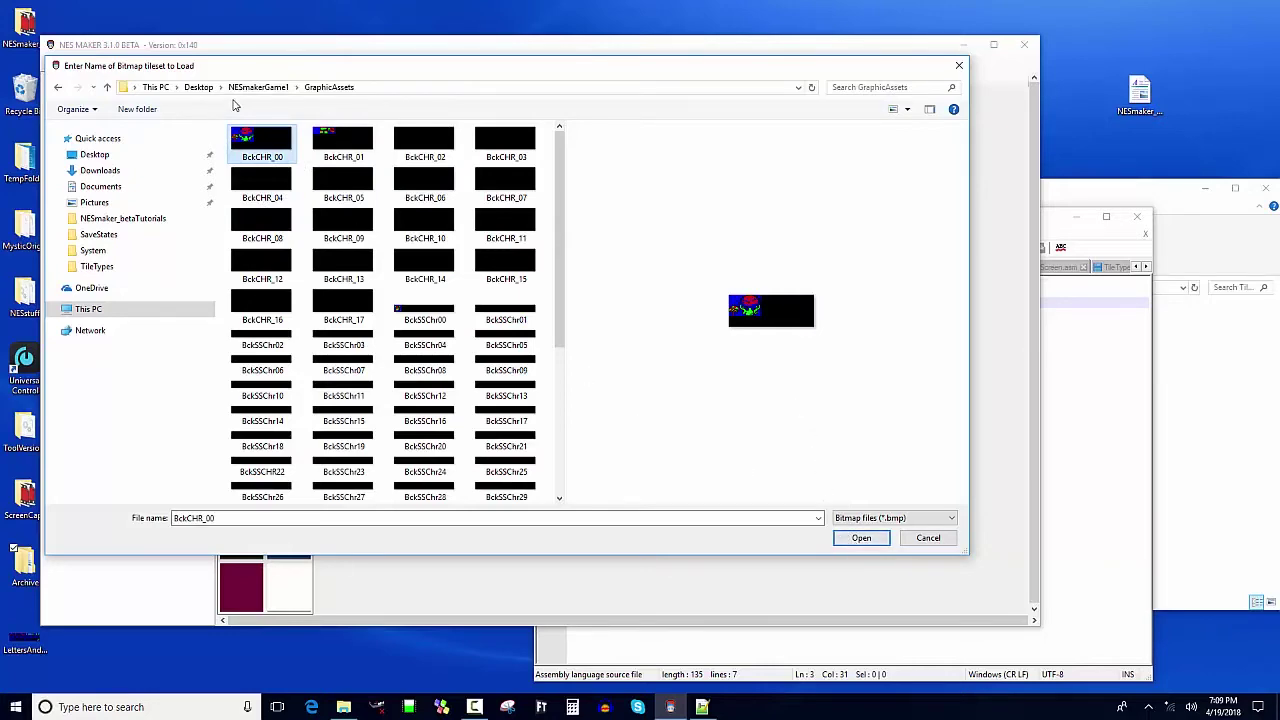
double_click(370, 145)
left_click(411, 79)
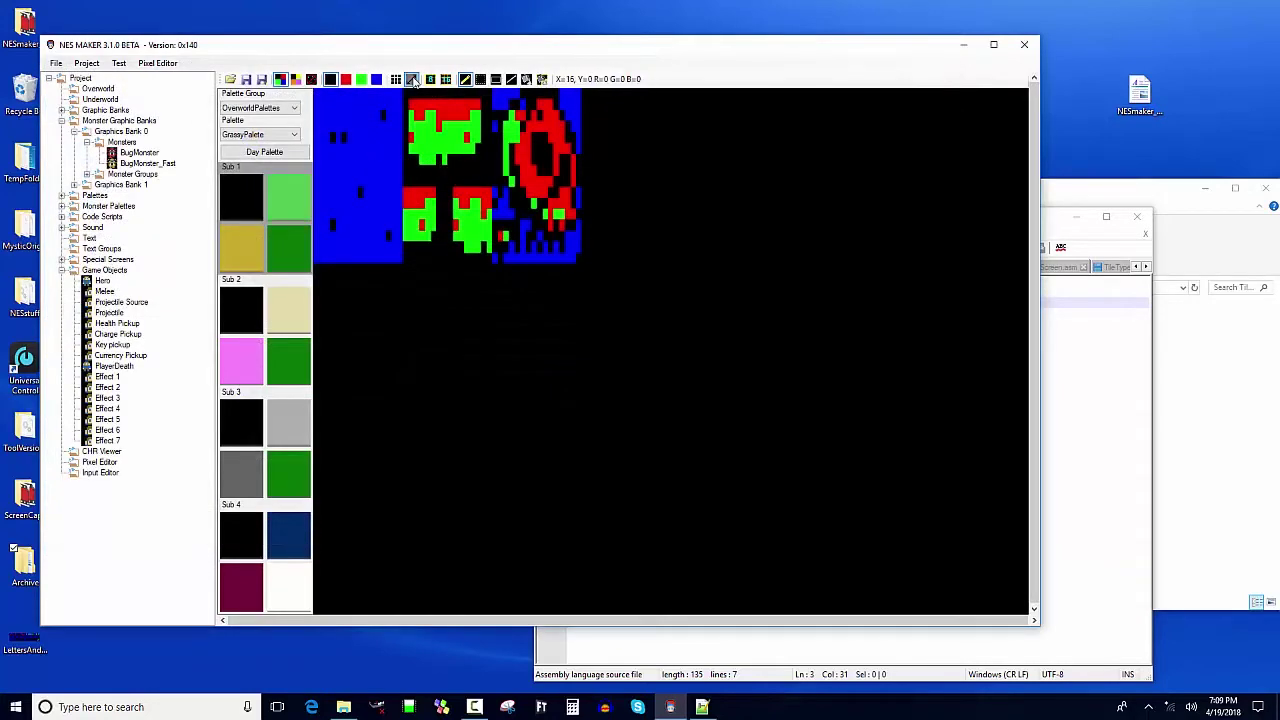
Box-select the green-and-red tile block next to the blue tile using the selection tool
left_click(480, 79)
left_click(405, 97)
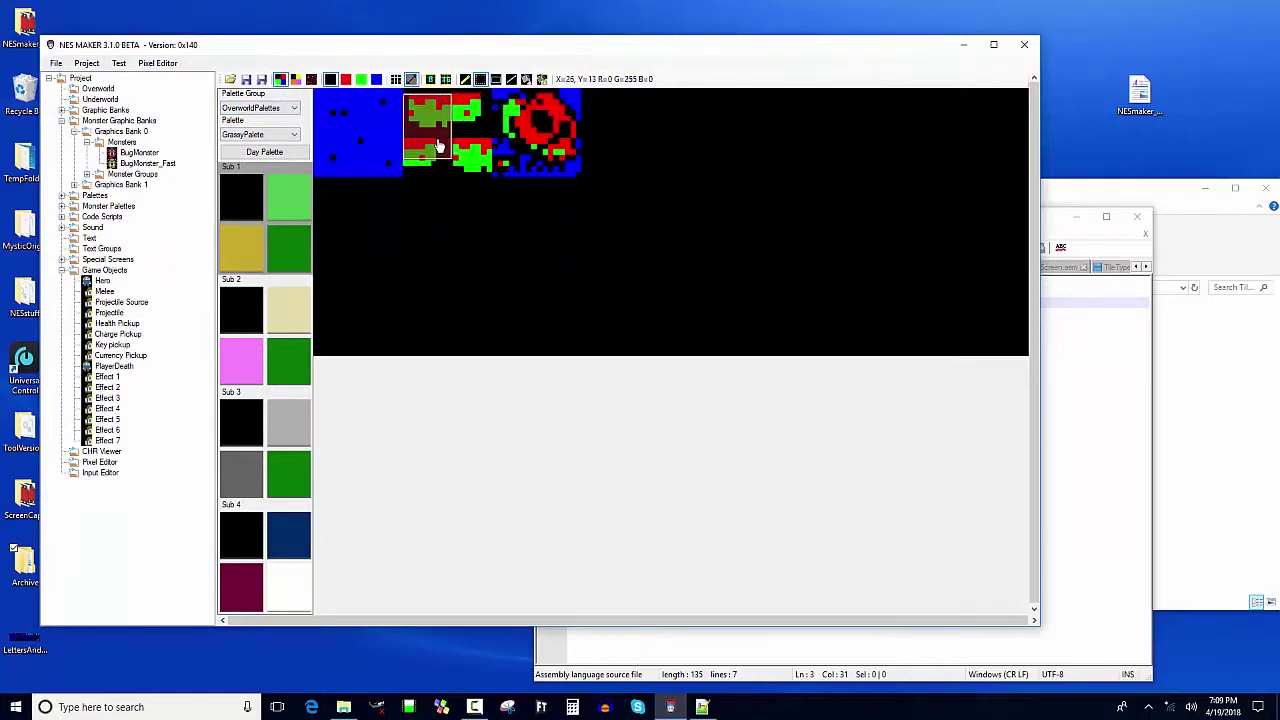
left_click_drag(405, 93, 492, 186)
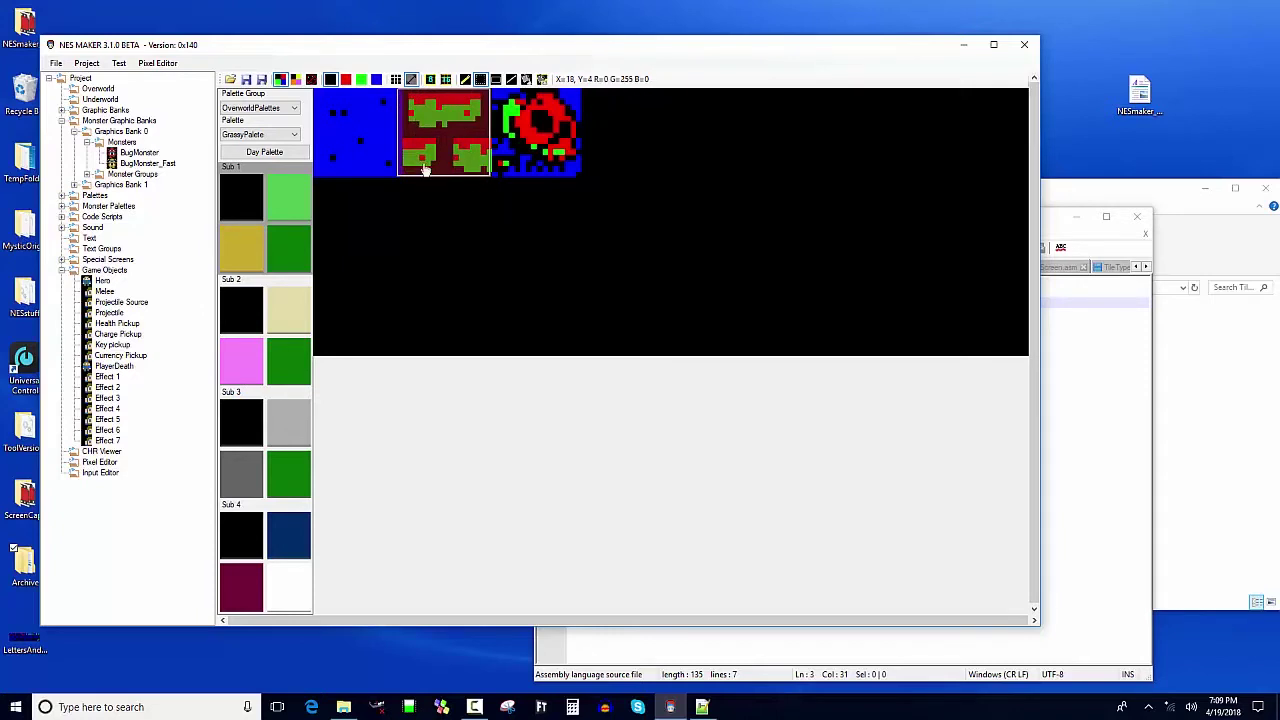
left_click(432, 229)
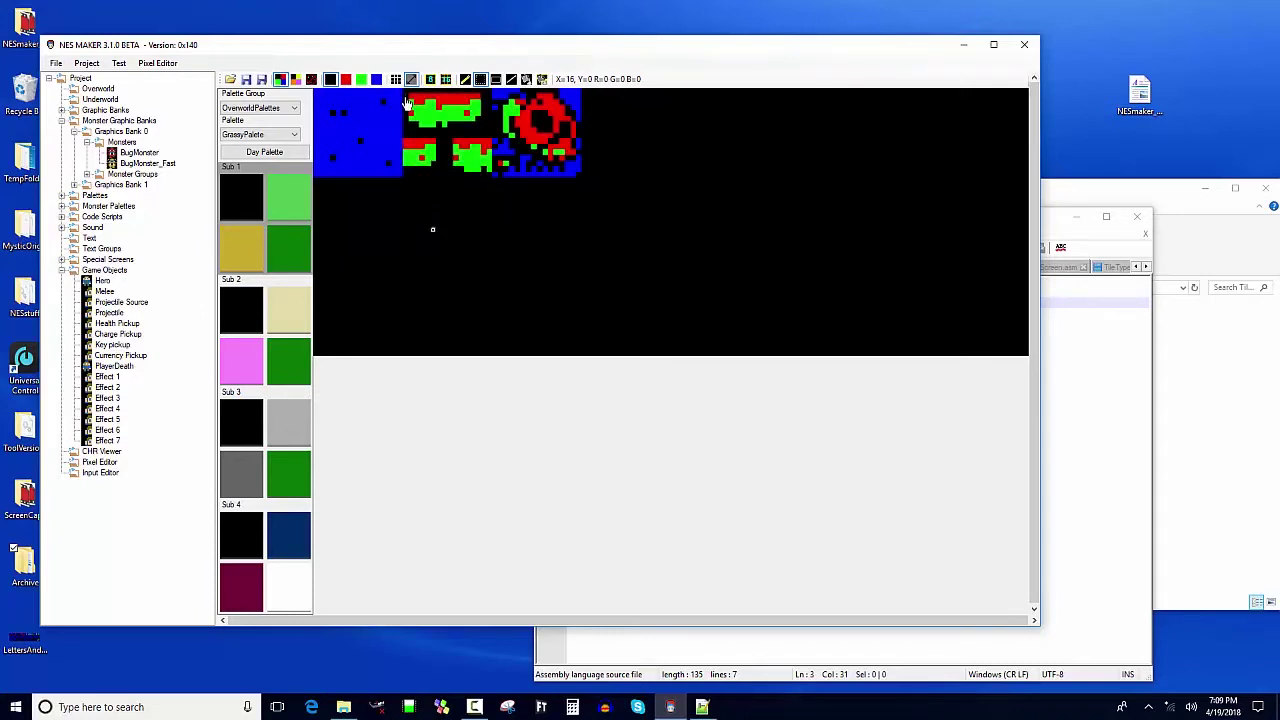
left_click_drag(406, 99, 493, 181)
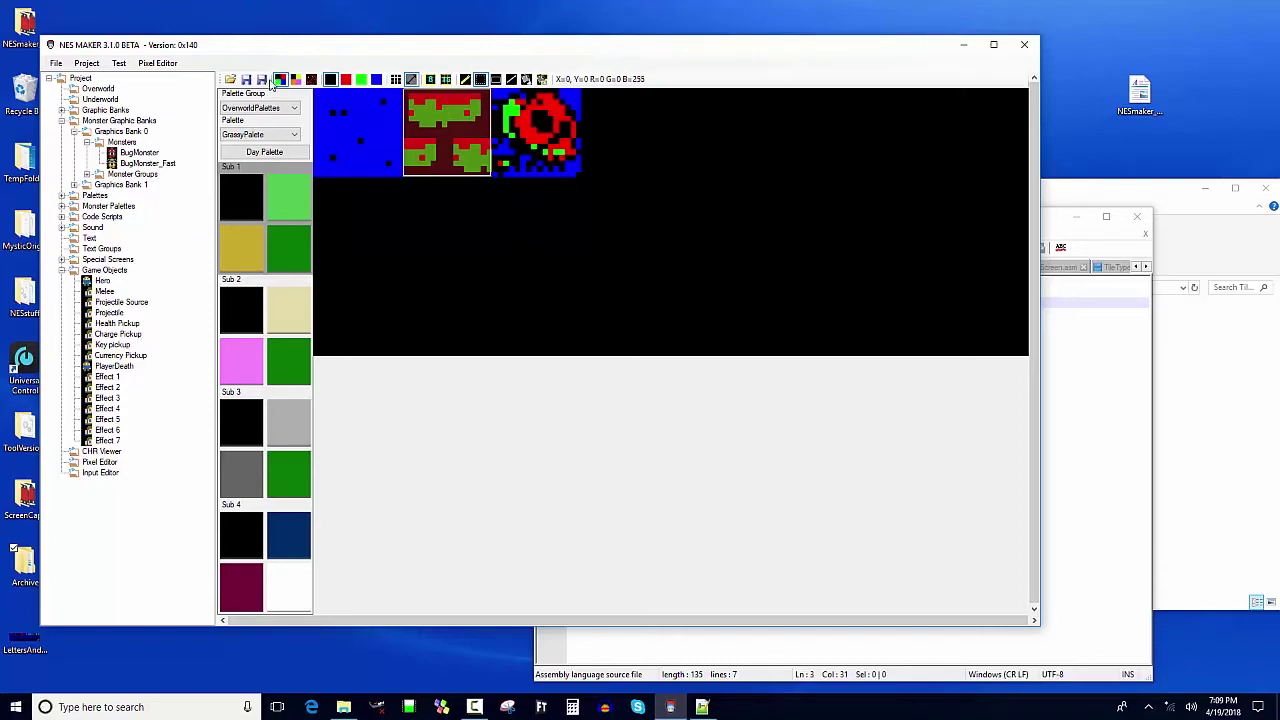
Load the mushroom-and-bug tileset, save the edit, and confirm Yes to reload it
left_click(230, 79)
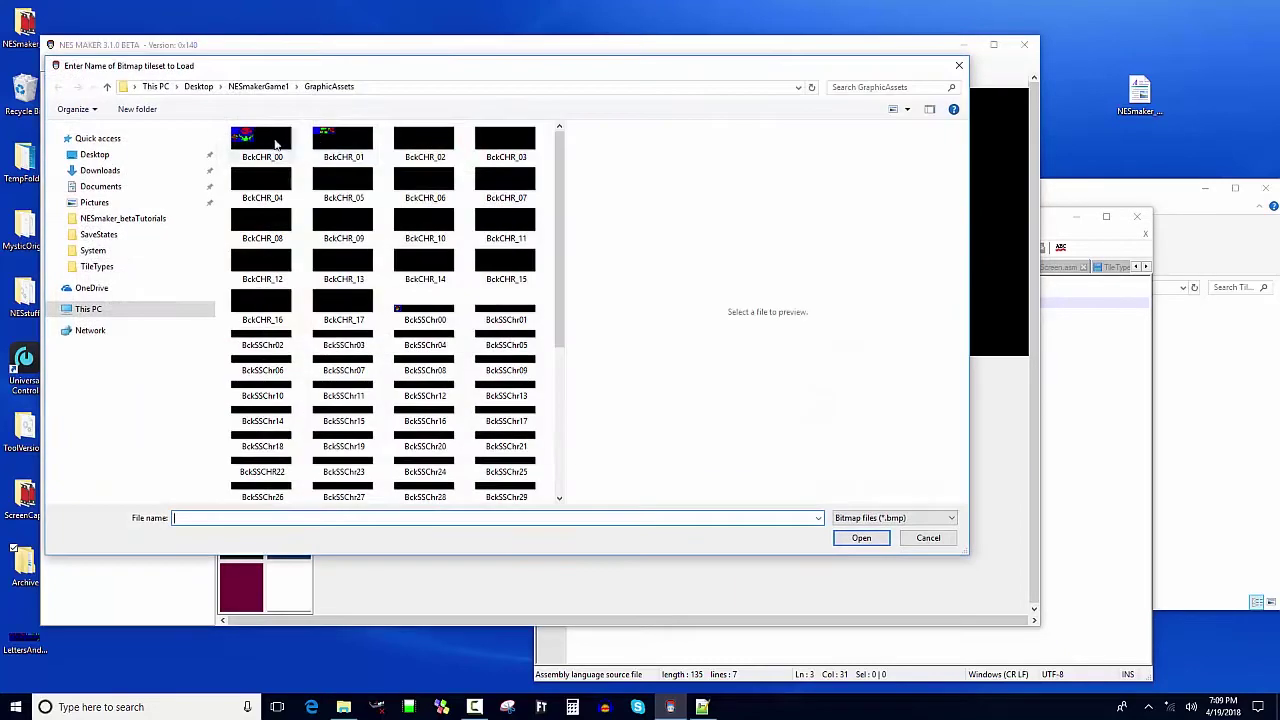
double_click(285, 150)
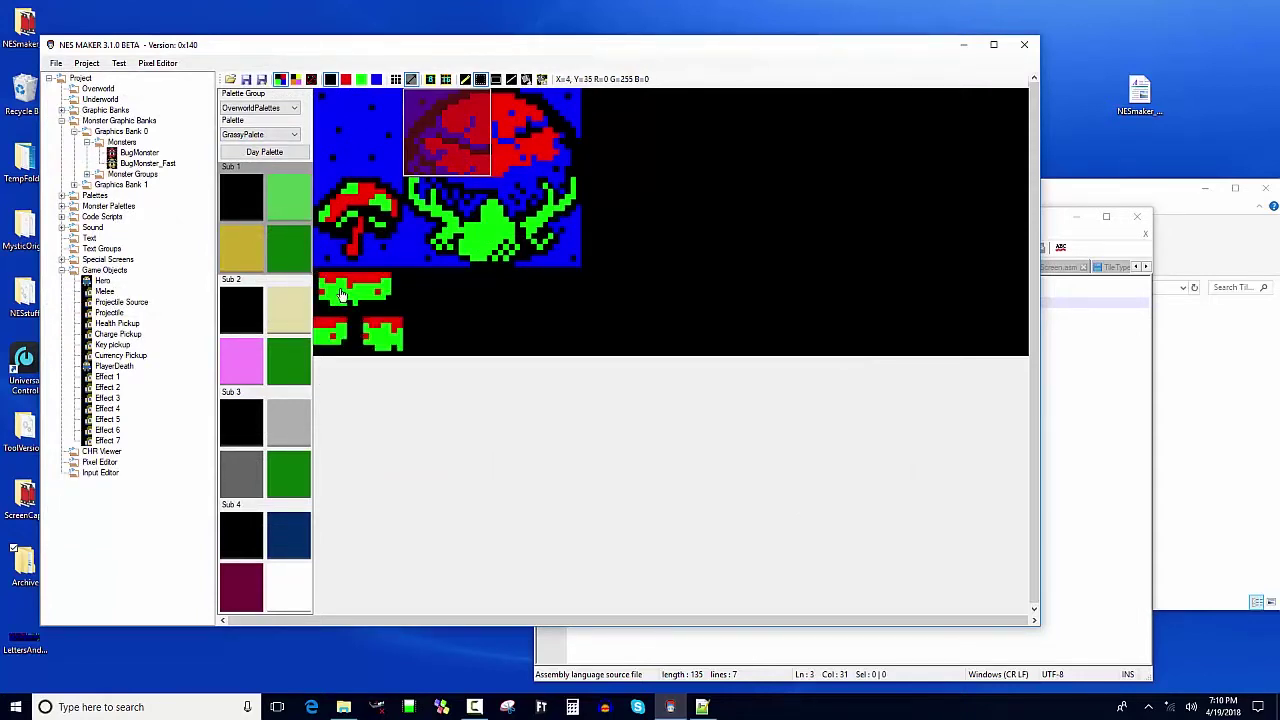
left_click(246, 82)
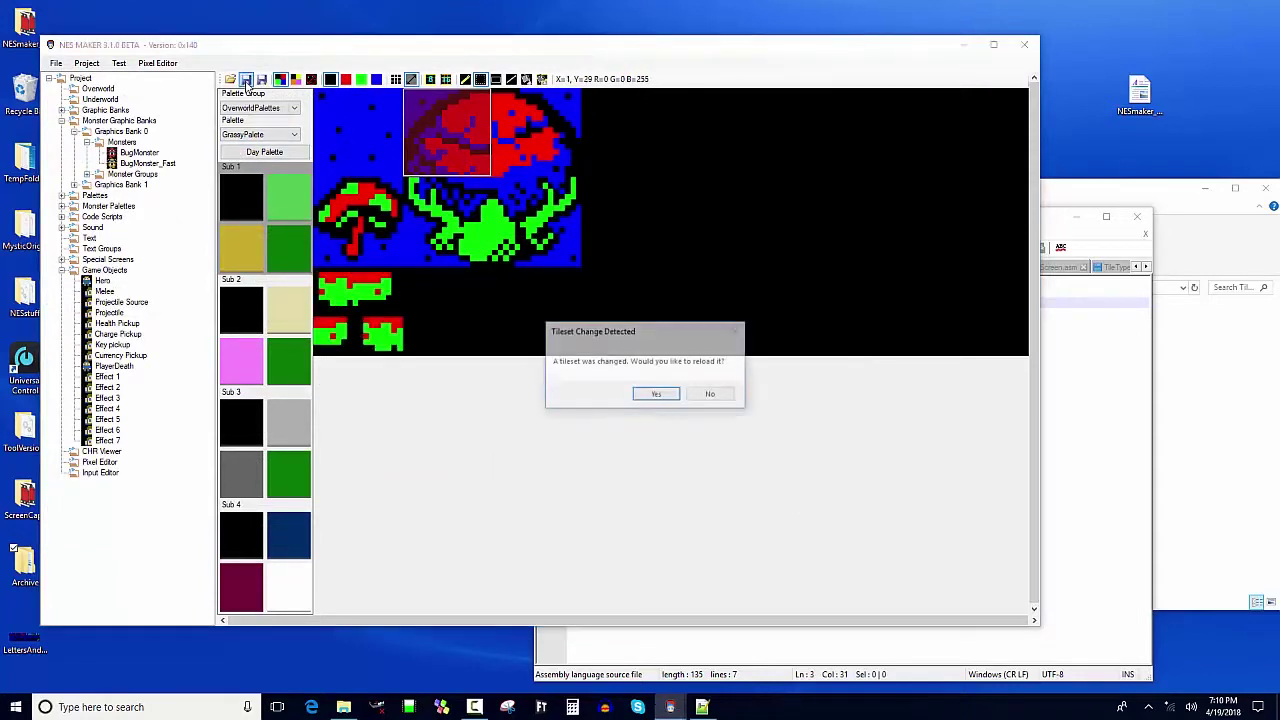
left_click(652, 394)
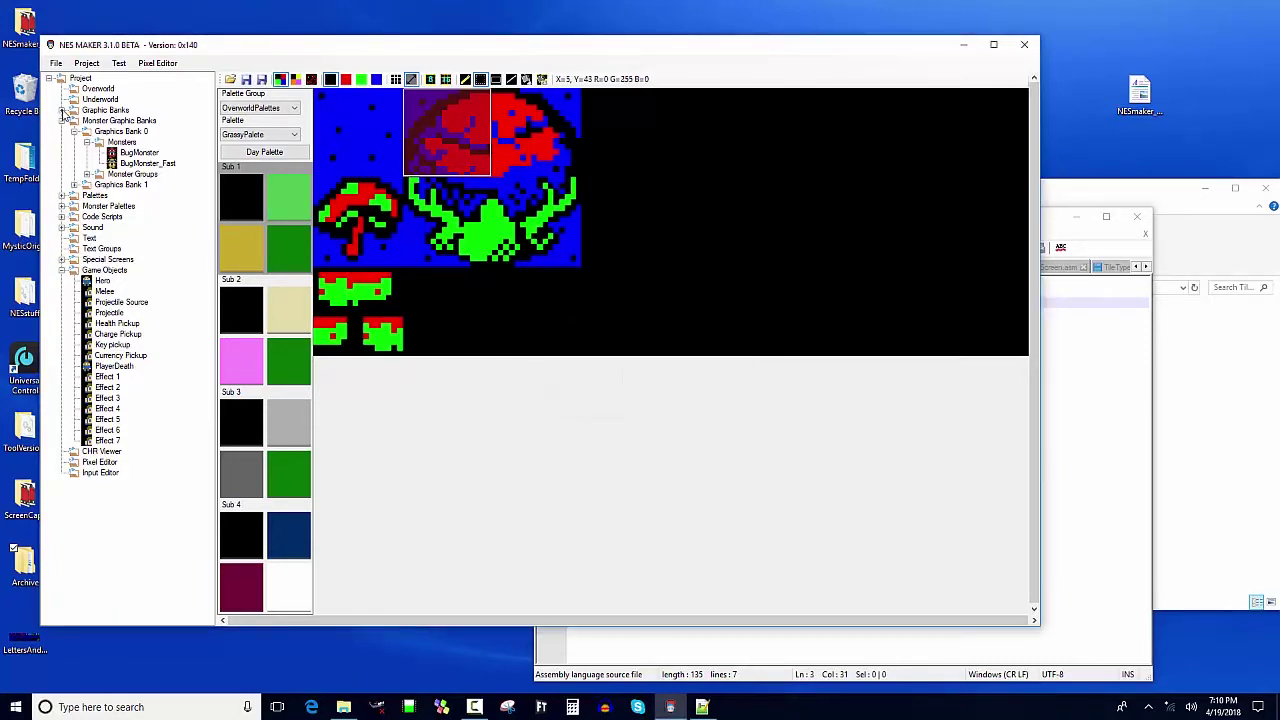
left_click(62, 111)
In Graphics Bank 1 Assets, make a Solid wall asset coloured with the grey Sub 3 palette
left_click(74, 131)
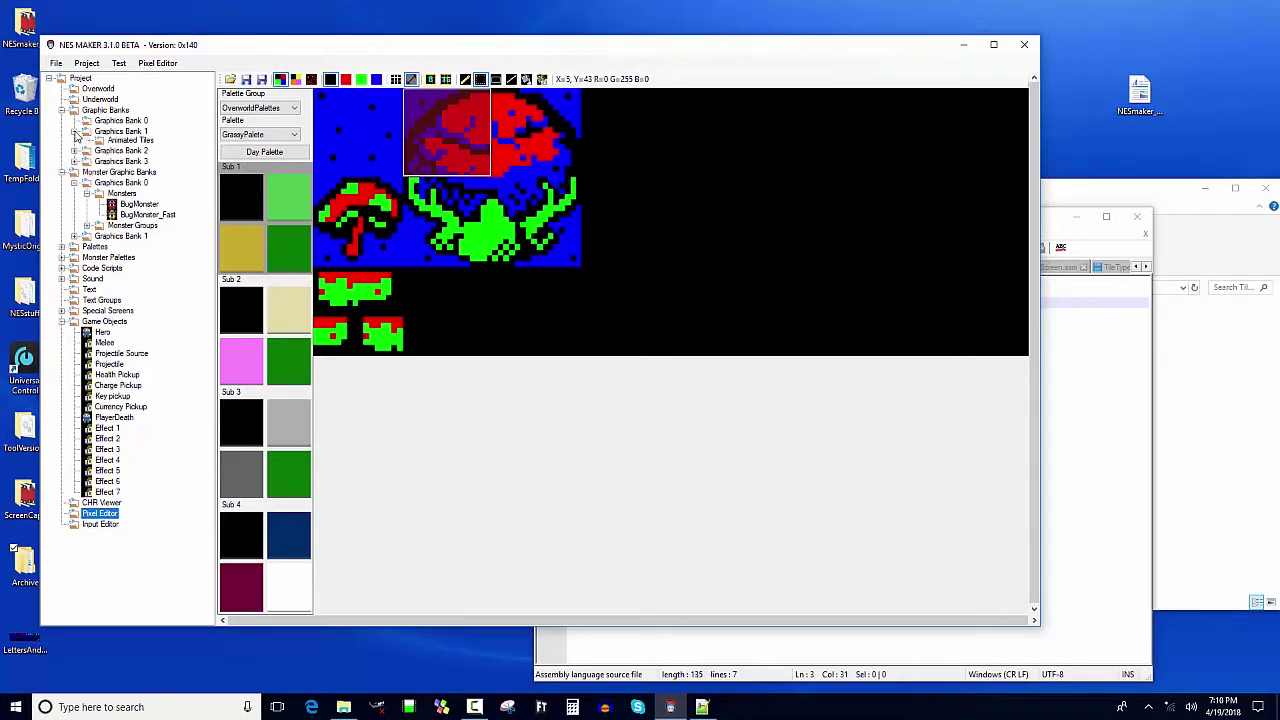
left_click(112, 142)
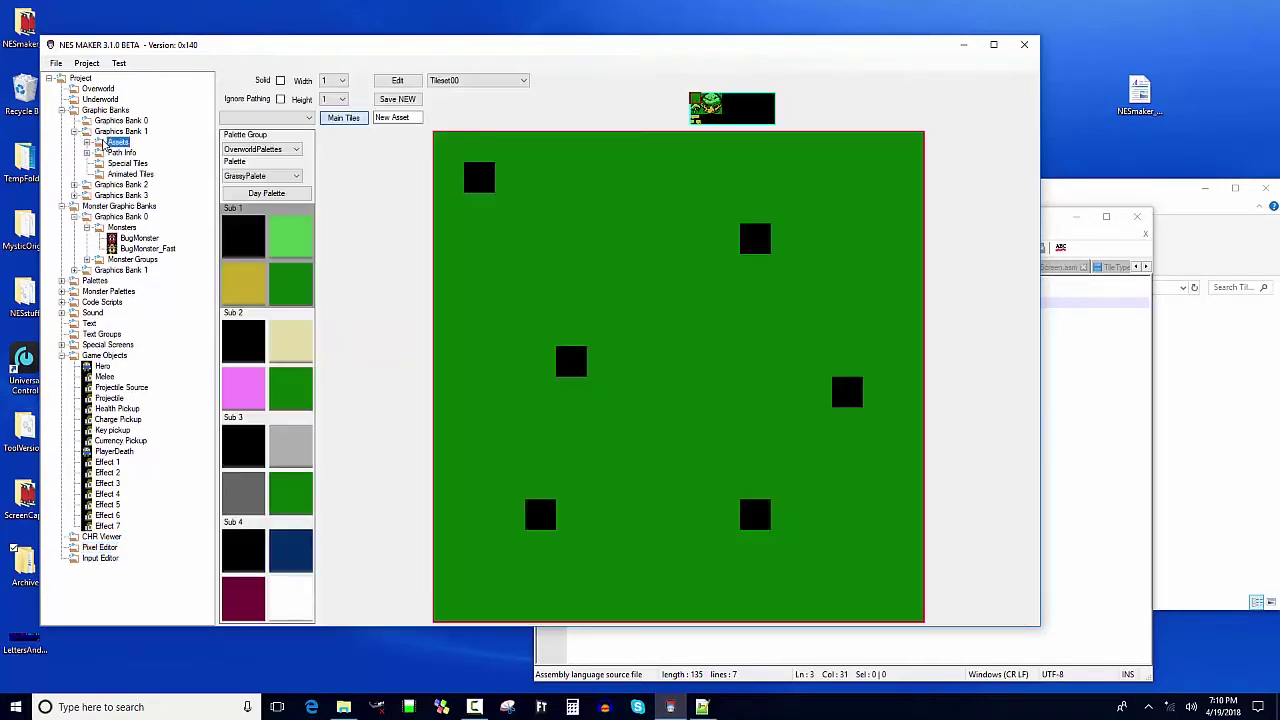
left_click(695, 122)
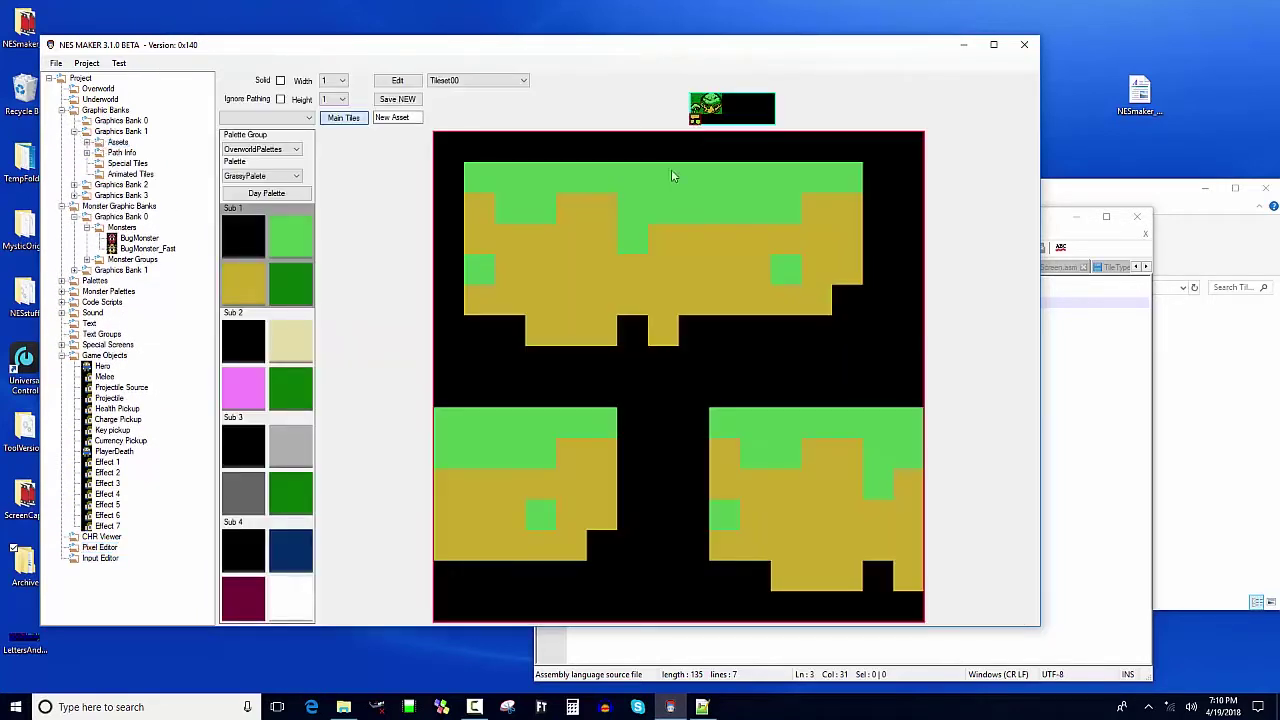
left_click(253, 444)
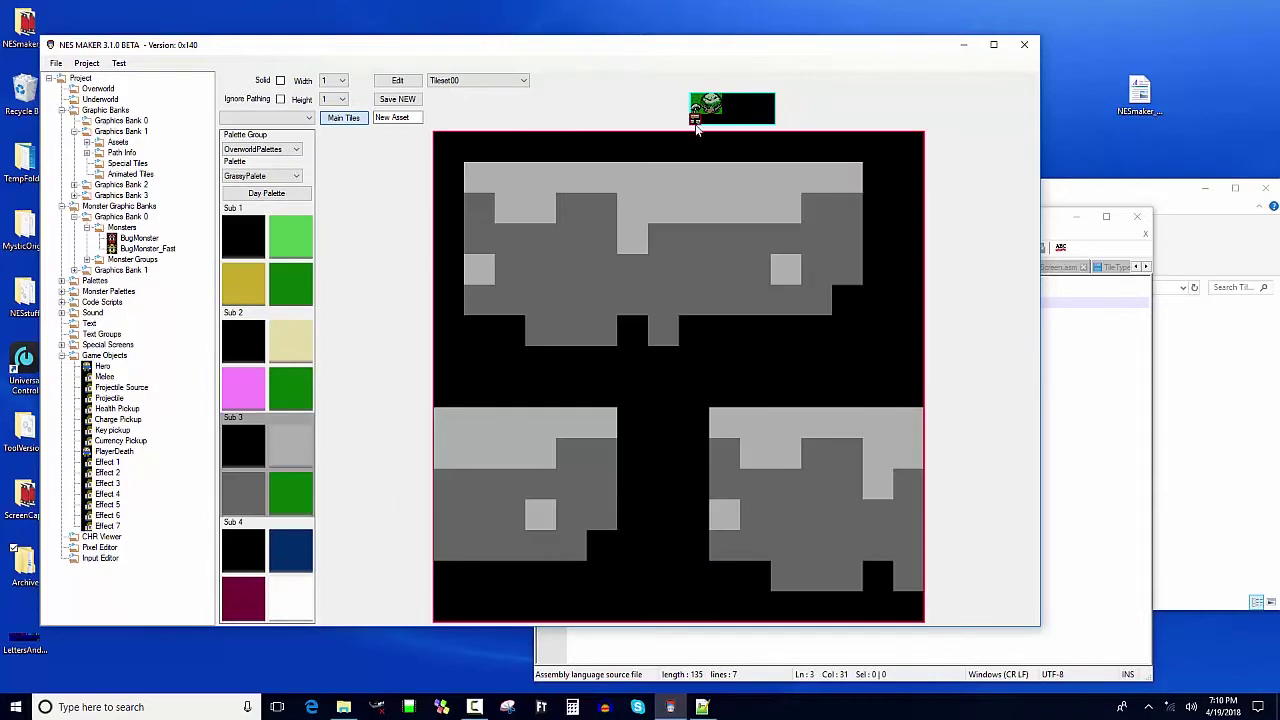
left_click(305, 118)
left_click(296, 140)
Name the asset brickWall and set its width to 3 tiles
left_click_drag(414, 118, 357, 117)
type("brickWall")
left_click(338, 80)
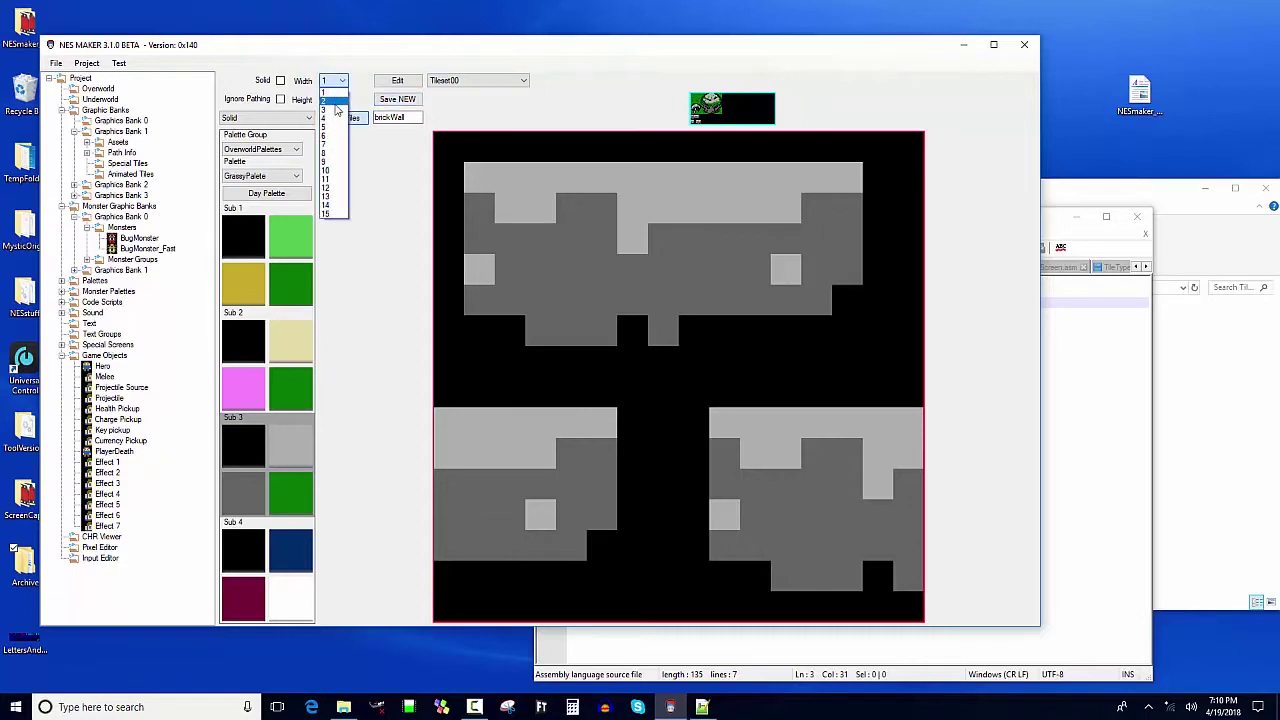
left_click(335, 117)
left_click(338, 99)
Set the asset height to 3 tiles and keep the brick wall Solid
left_click(340, 134)
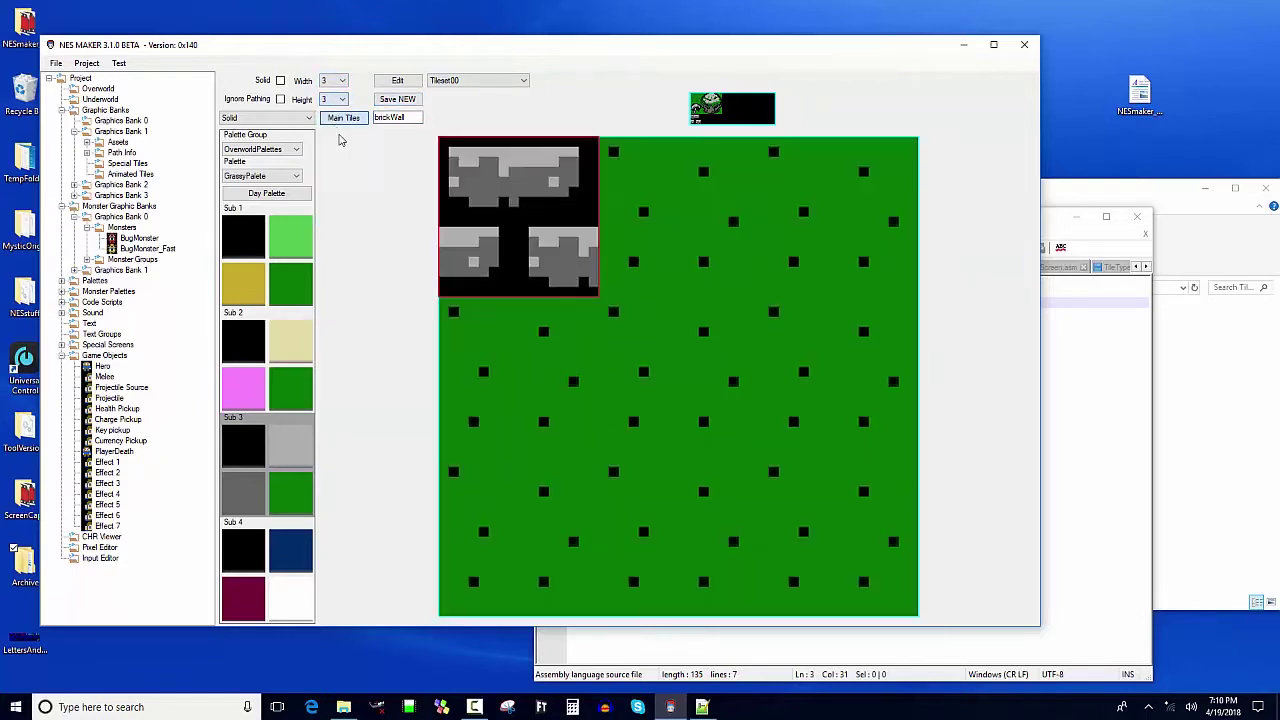
left_click(697, 130)
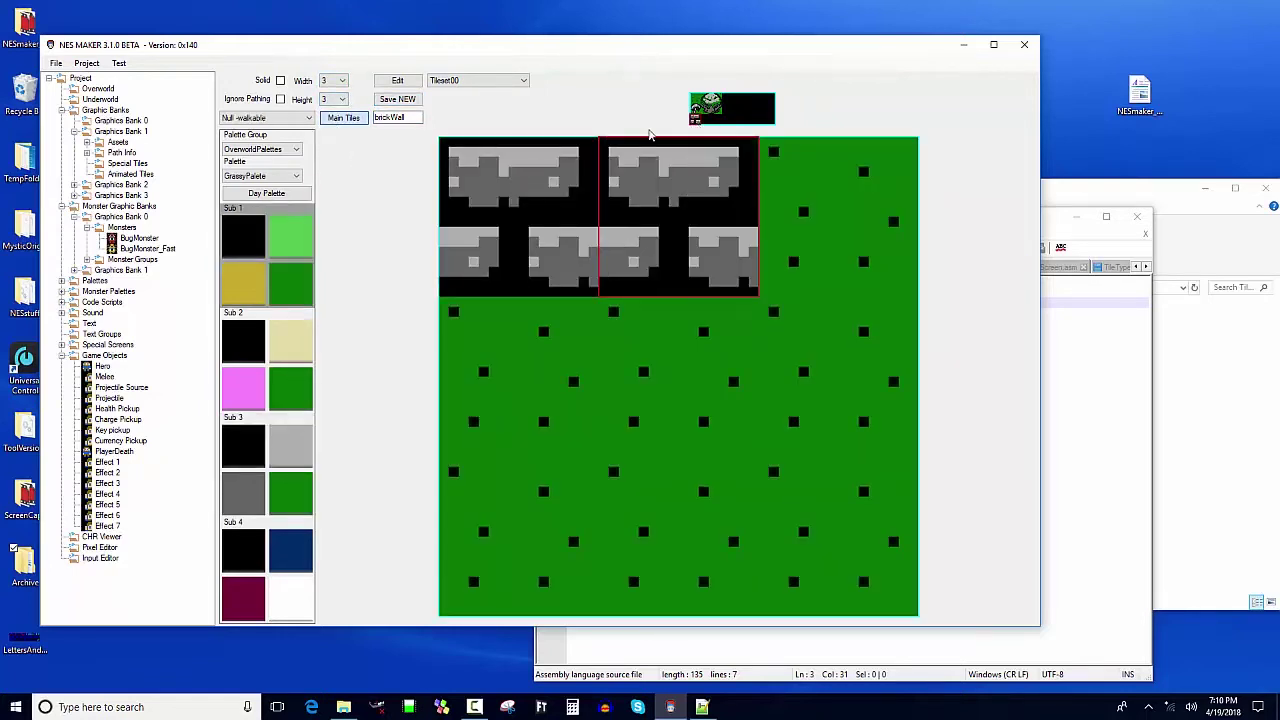
left_click(308, 119)
left_click(305, 141)
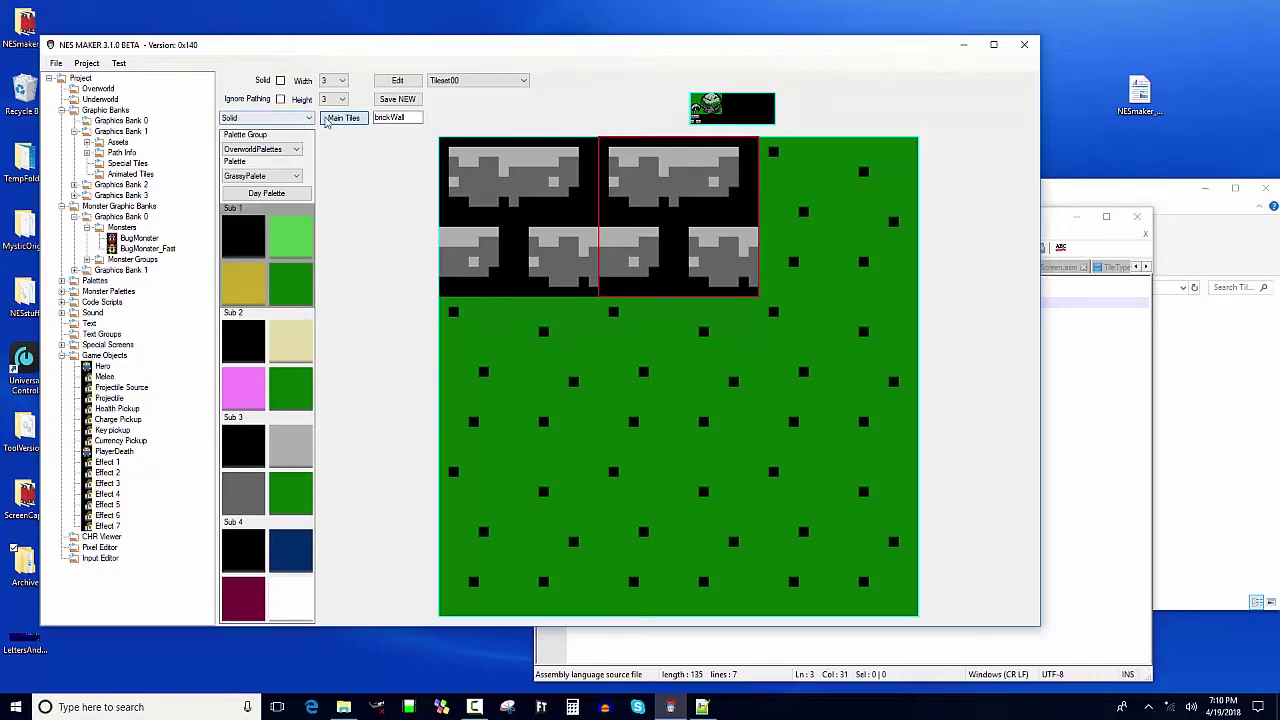
left_click(481, 174)
left_click(775, 182)
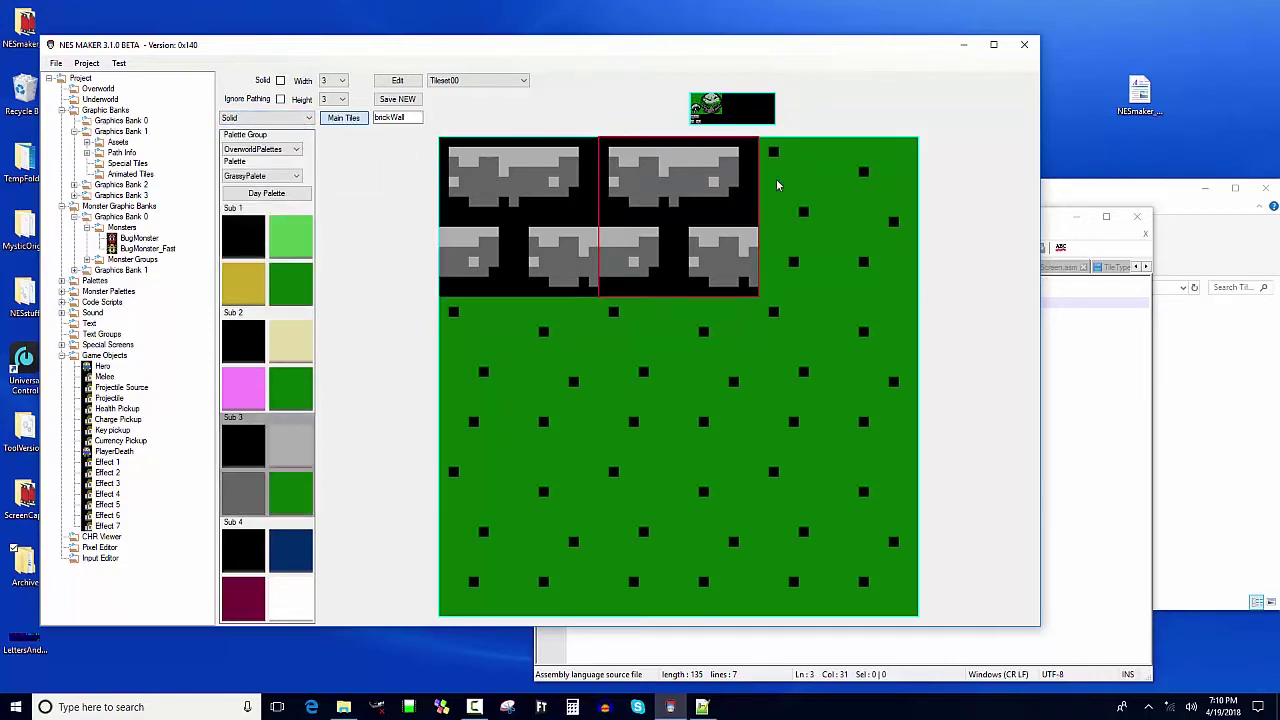
left_click(290, 119)
left_click(270, 139)
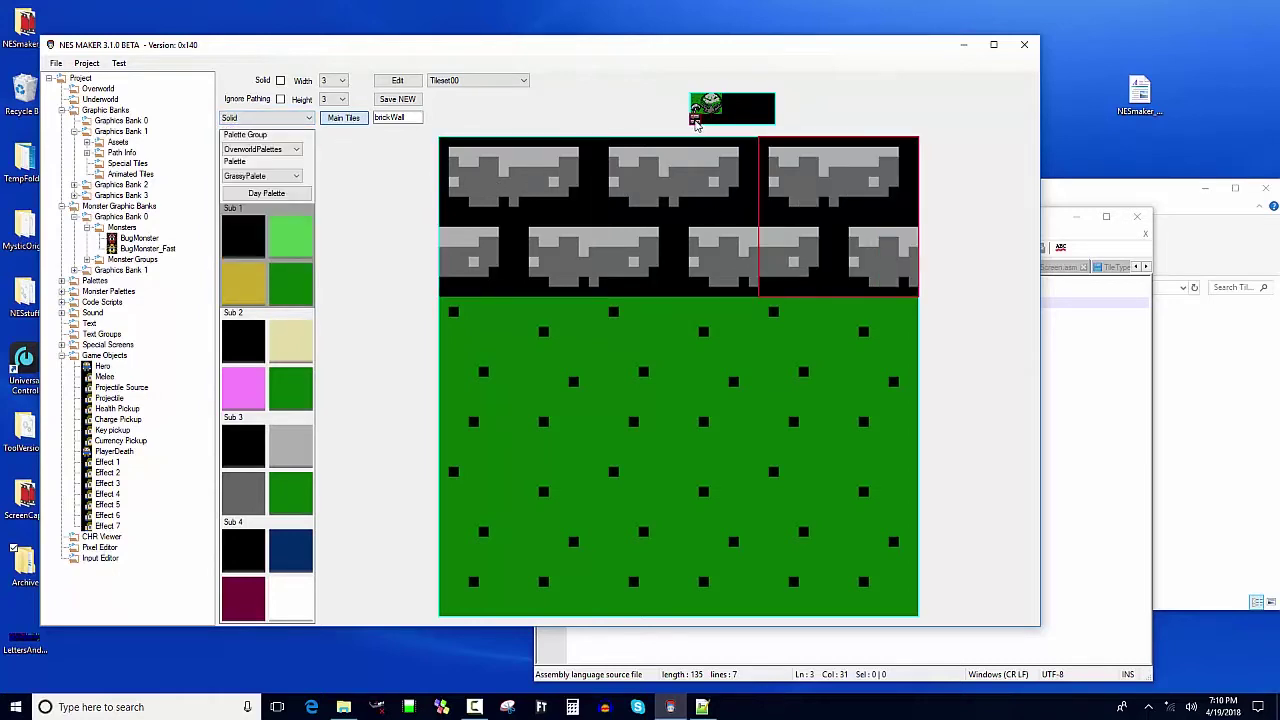
Paint brick into the top-right tile and all three row-three tiles, keeping them walkable
left_click(491, 316)
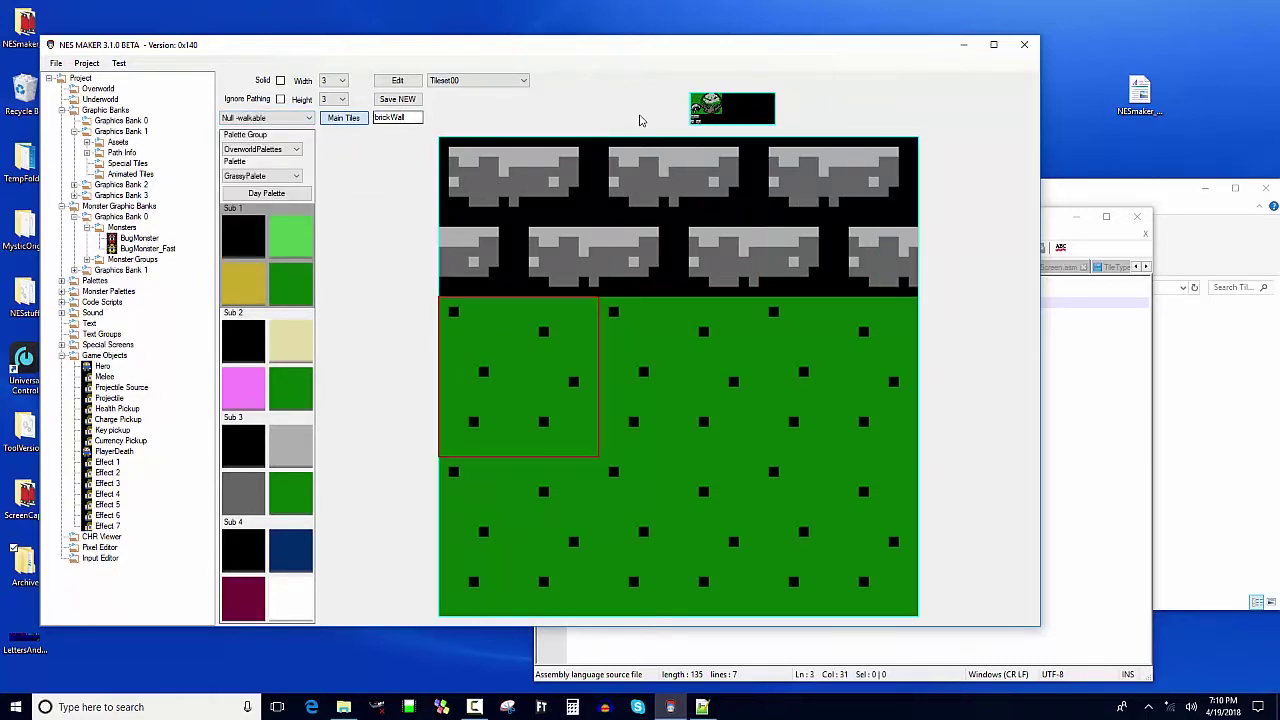
left_click(697, 119)
left_click(272, 118)
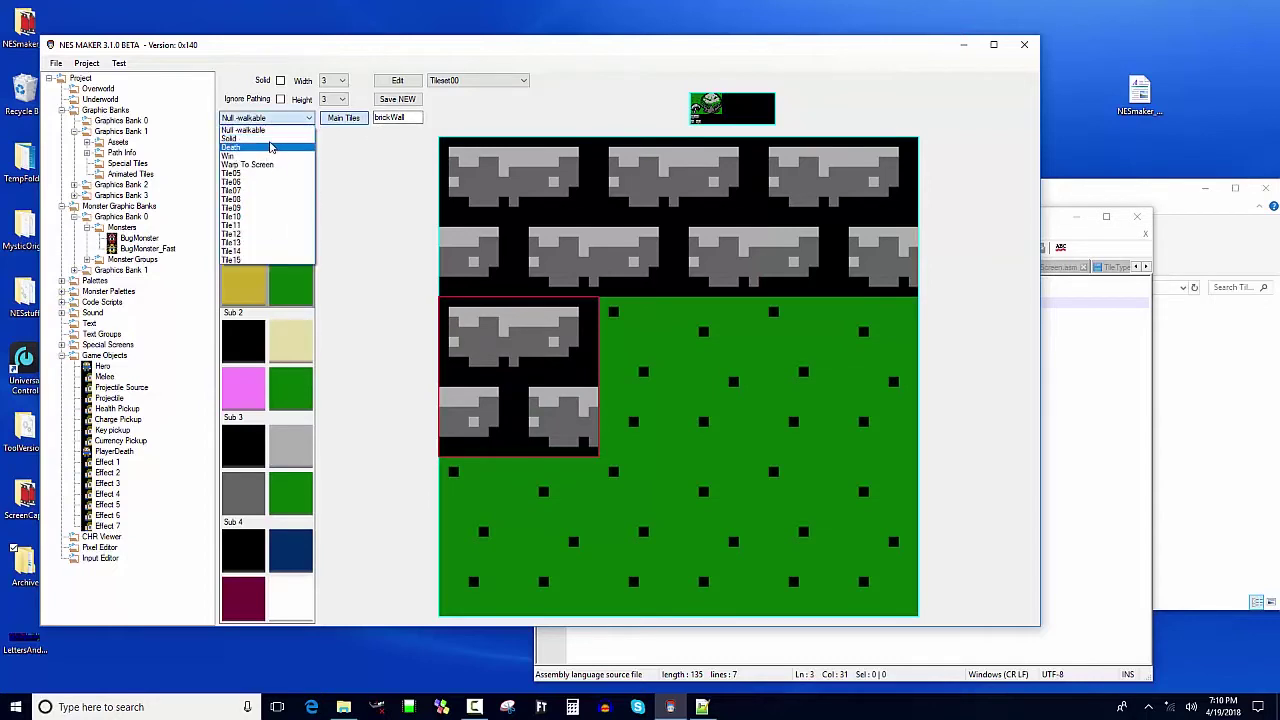
left_click(250, 130)
left_click(706, 352)
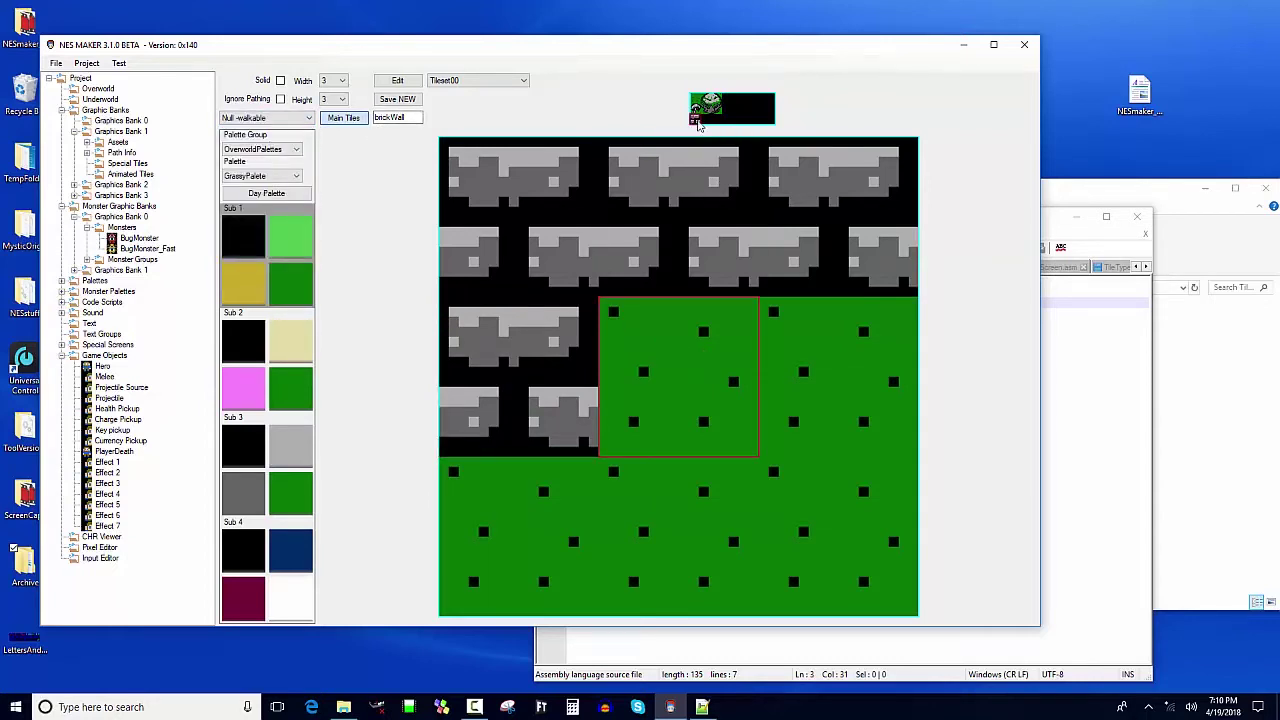
left_click(699, 121)
left_click(294, 120)
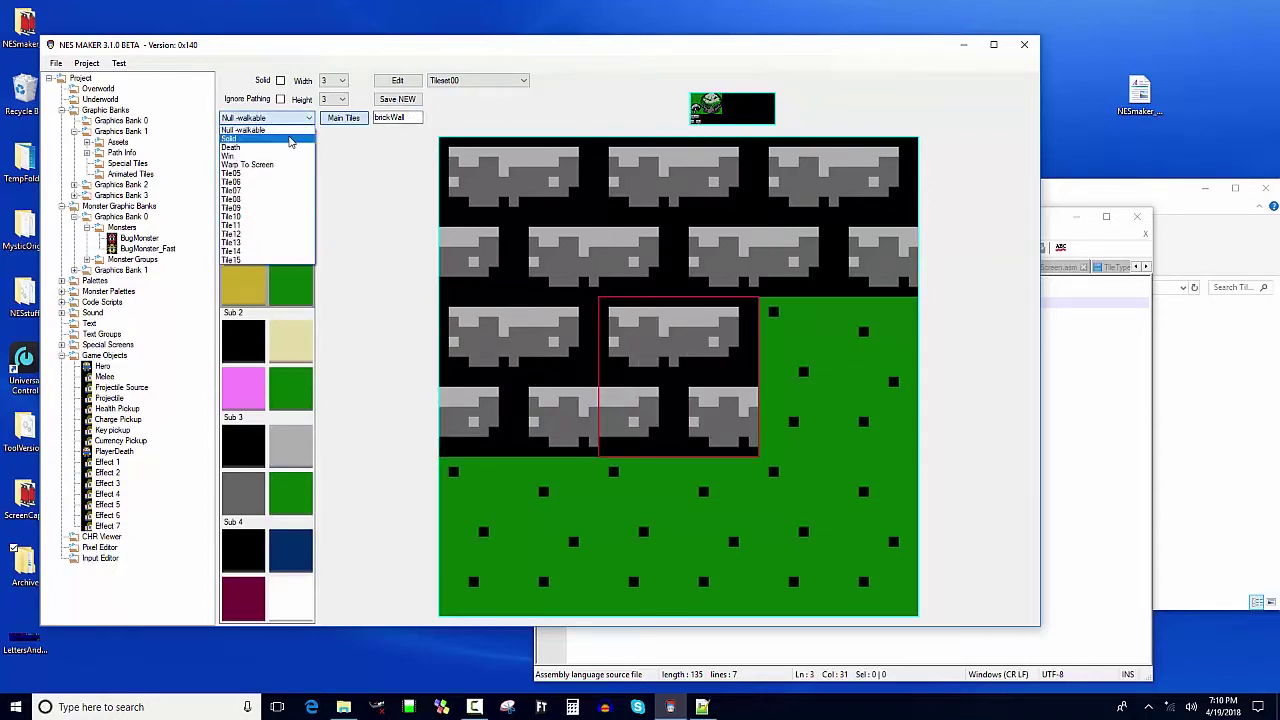
left_click(290, 129)
left_click(846, 380)
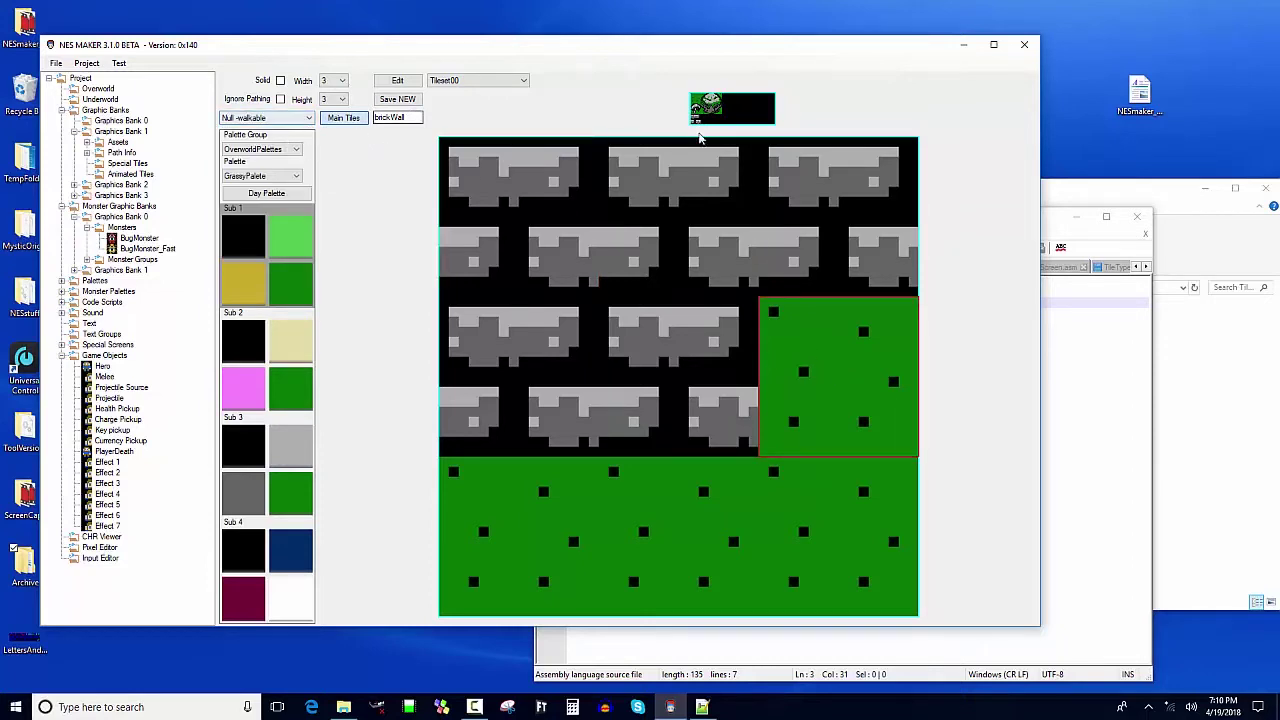
left_click(700, 118)
left_click(255, 120)
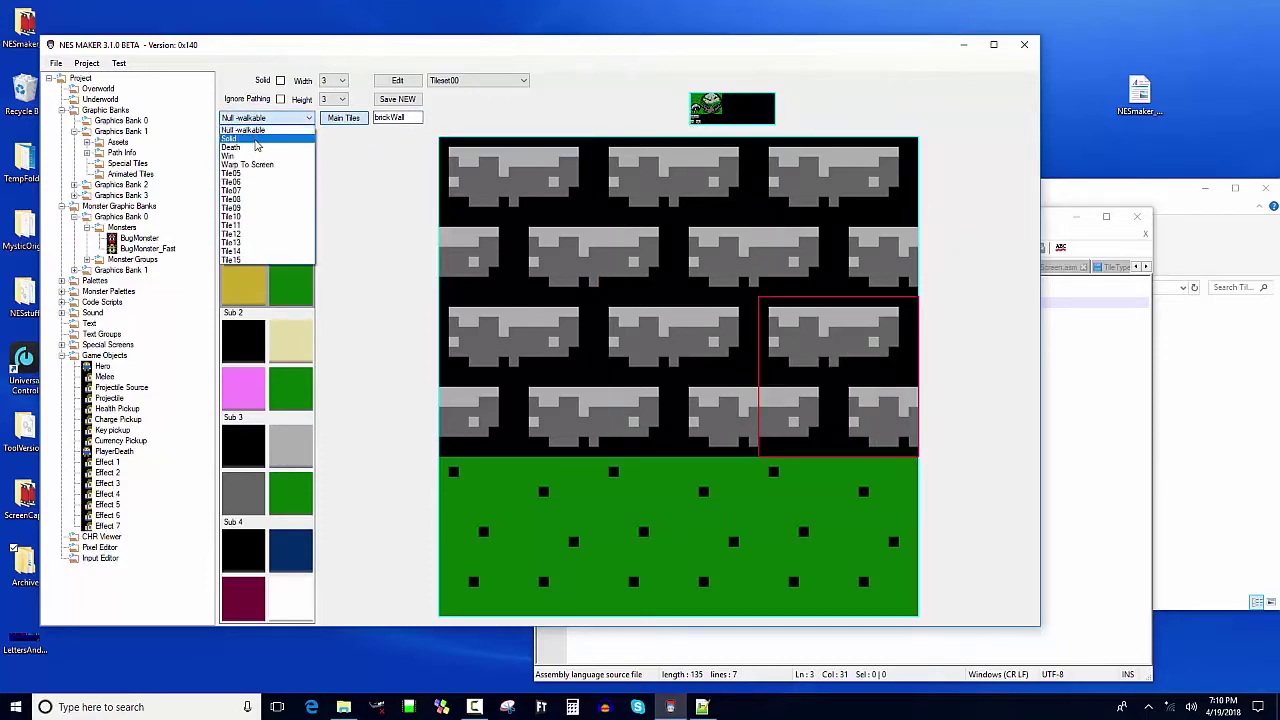
left_click(256, 131)
Paint brick into the bottom-left and bottom-right tiles and mark both Solid
left_click(456, 497)
left_click(700, 118)
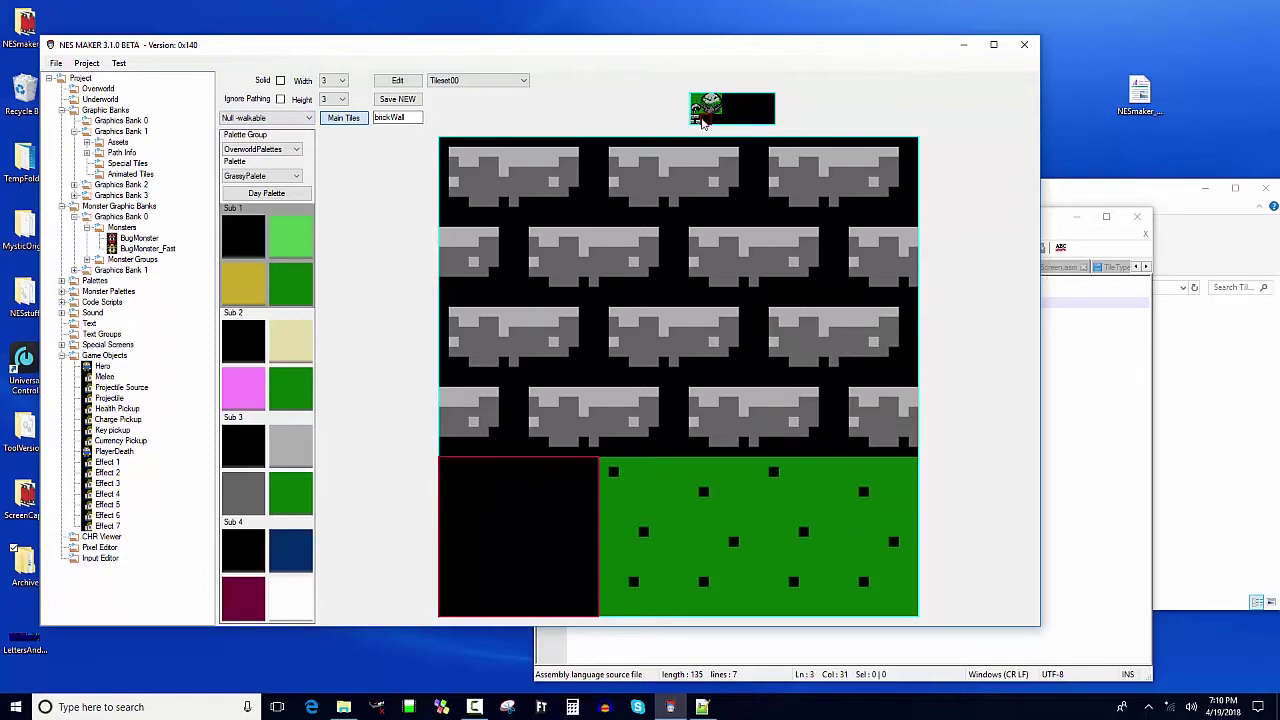
left_click(826, 486)
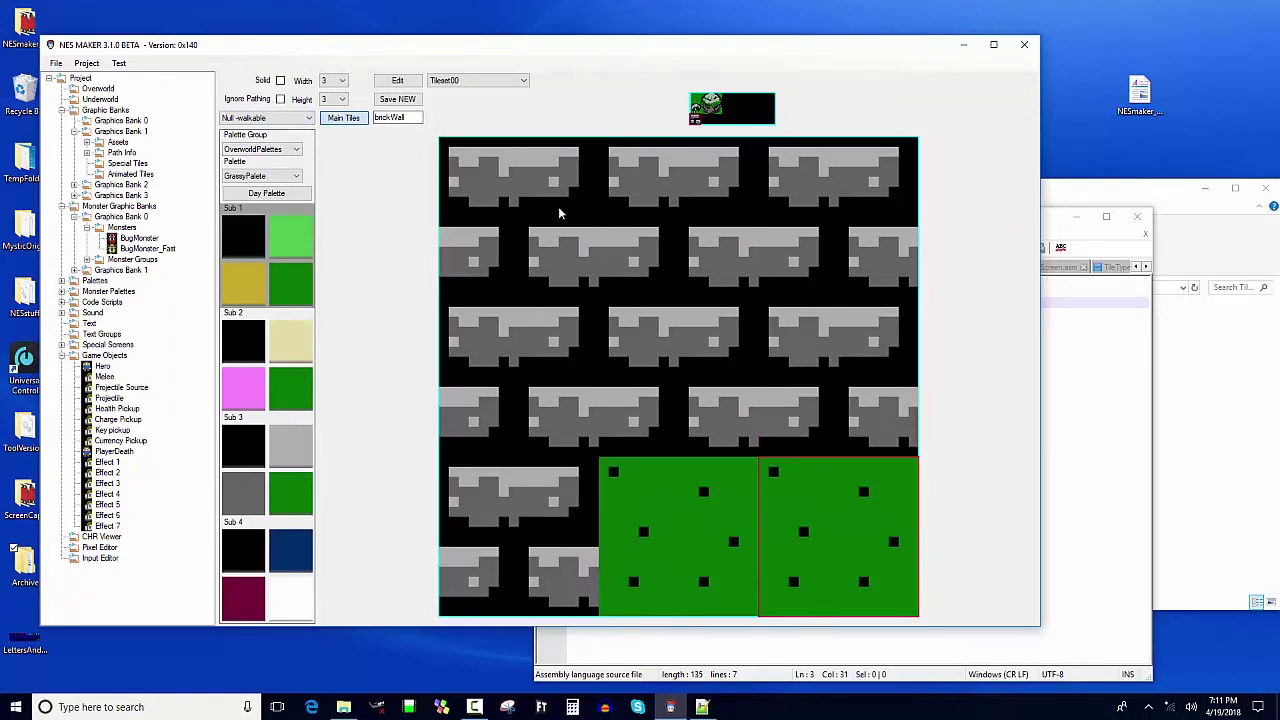
left_click(697, 113)
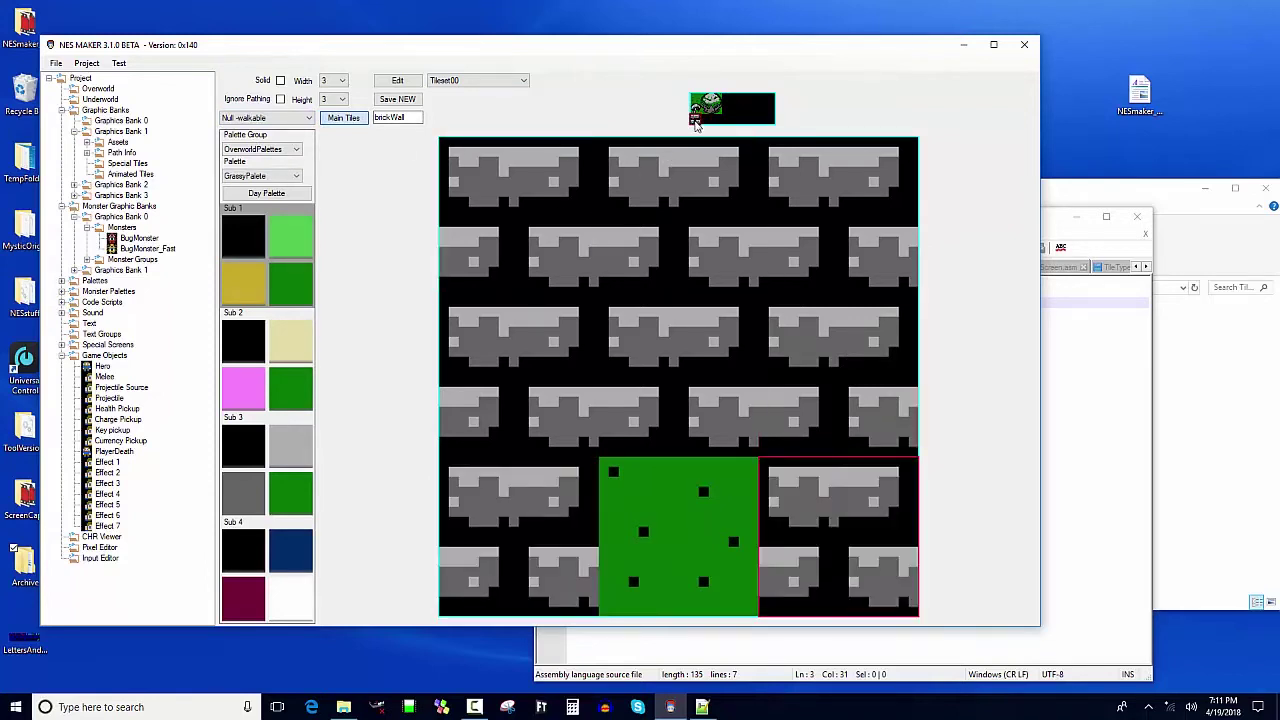
left_click(265, 118)
left_click(250, 138)
left_click(520, 530)
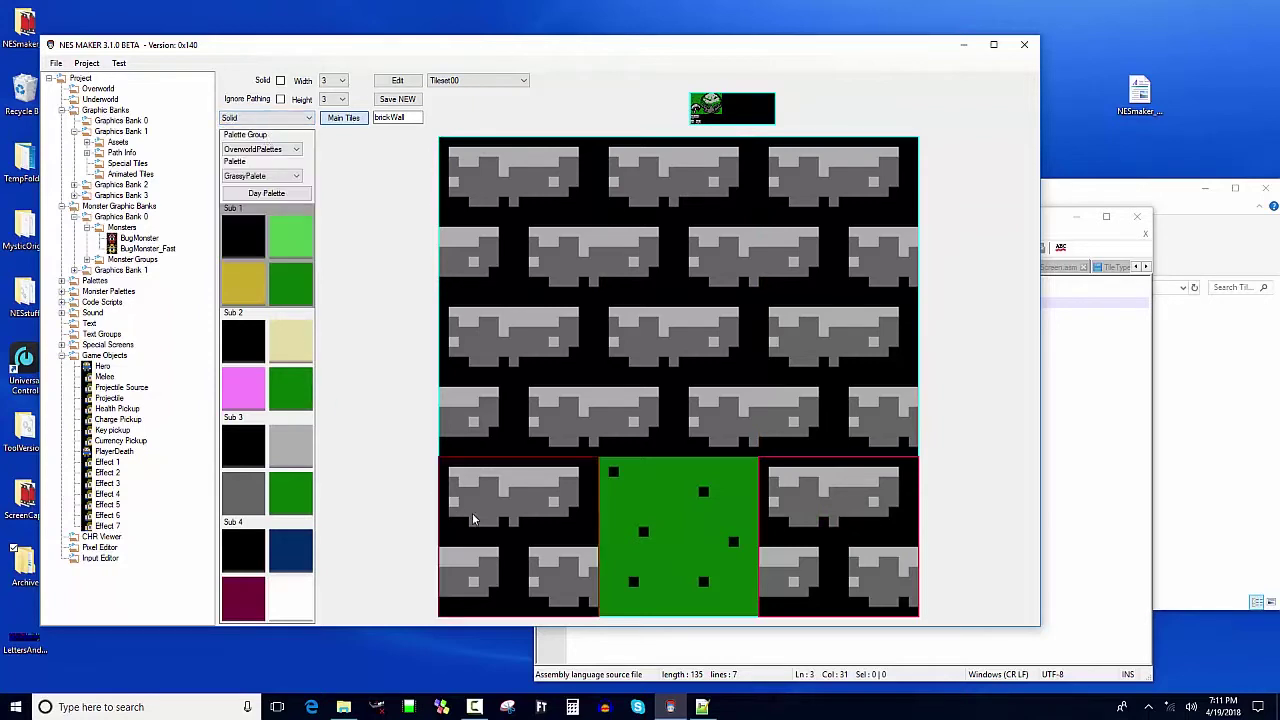
left_click(287, 118)
left_click(283, 140)
Turn the bottom-centre tile into a black doorway with the Warp To Screen type
left_click(649, 558)
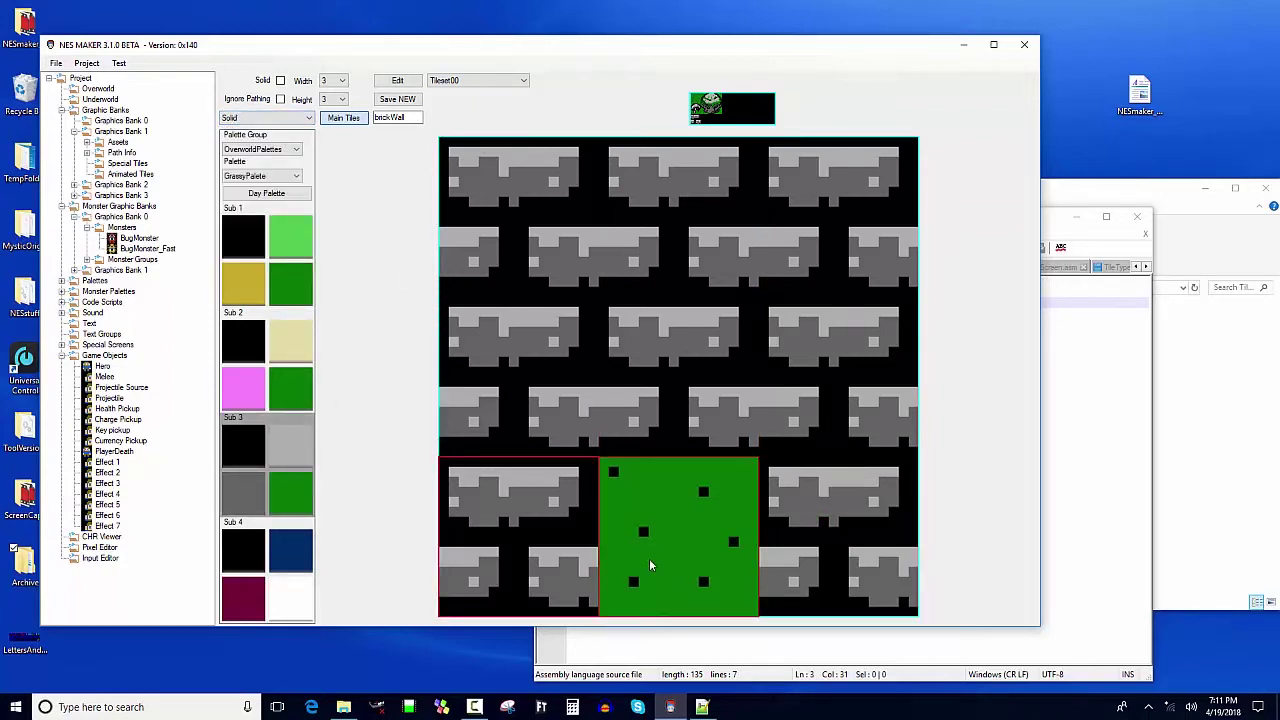
left_click(707, 124)
left_click(288, 120)
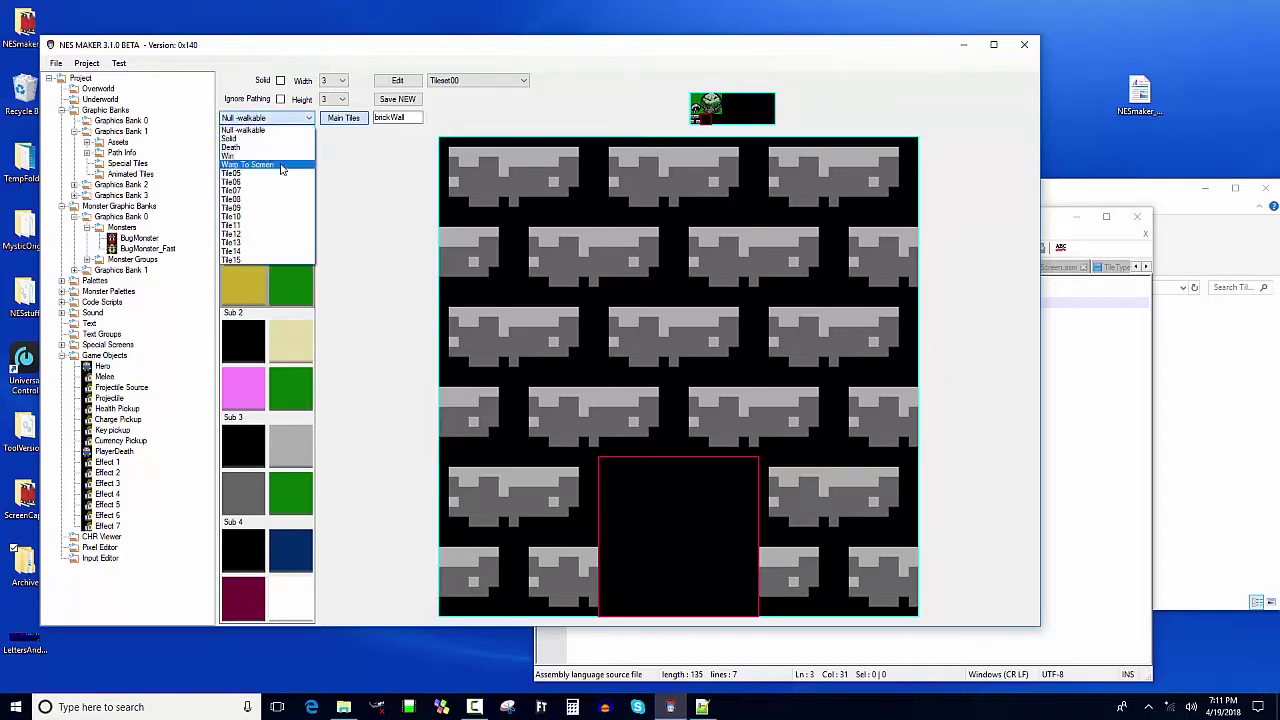
left_click(282, 165)
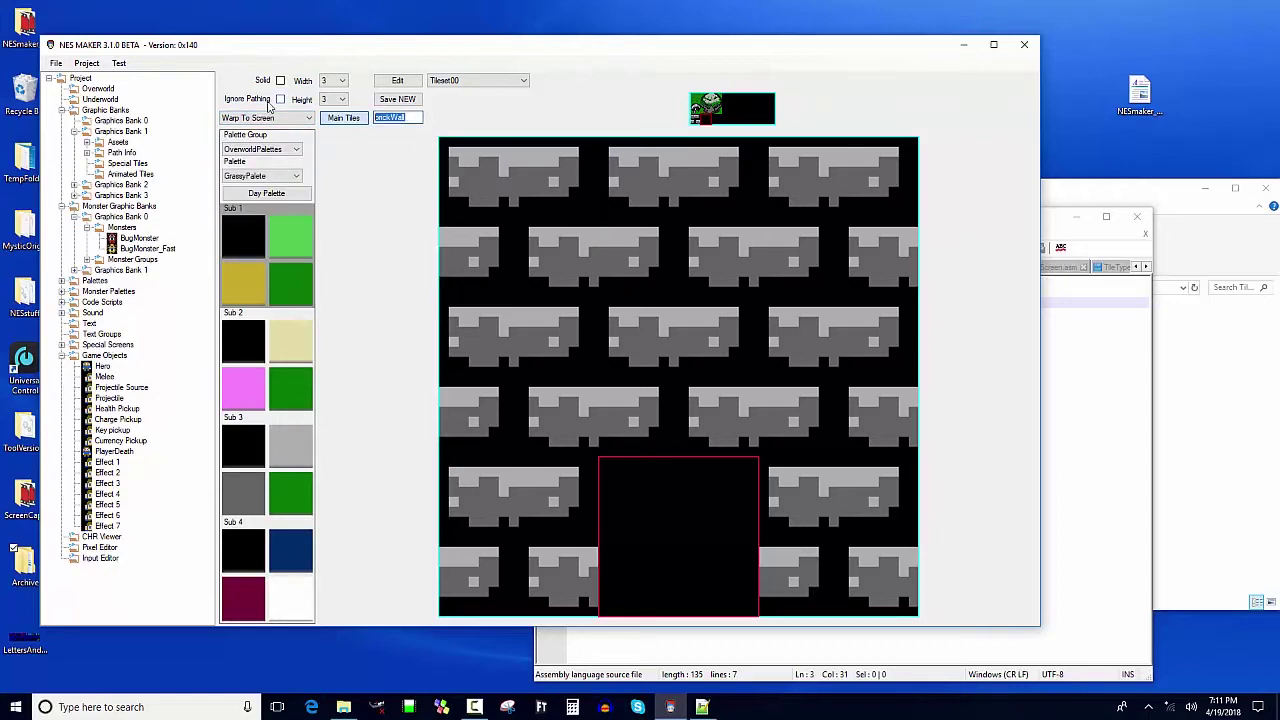
Save the asset as a new asset named 'entrance' and bring up the Overworld map
type("entrance")
left_click(397, 99)
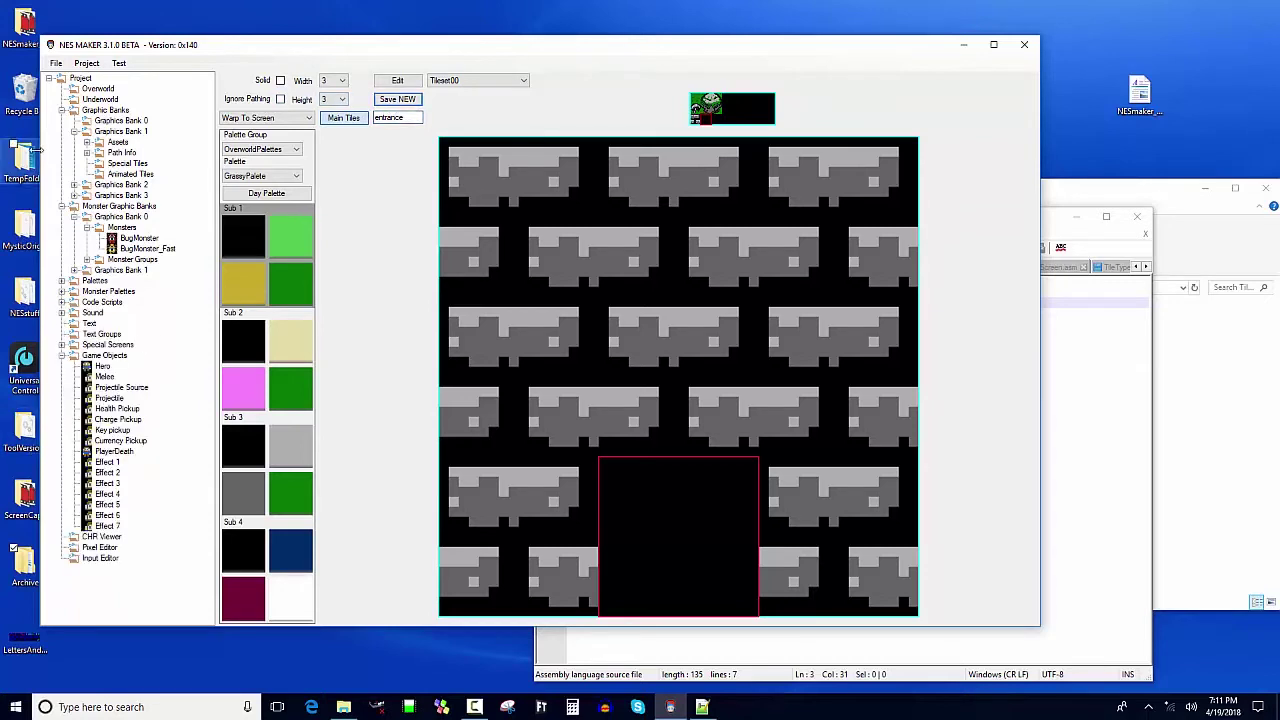
left_click(87, 142)
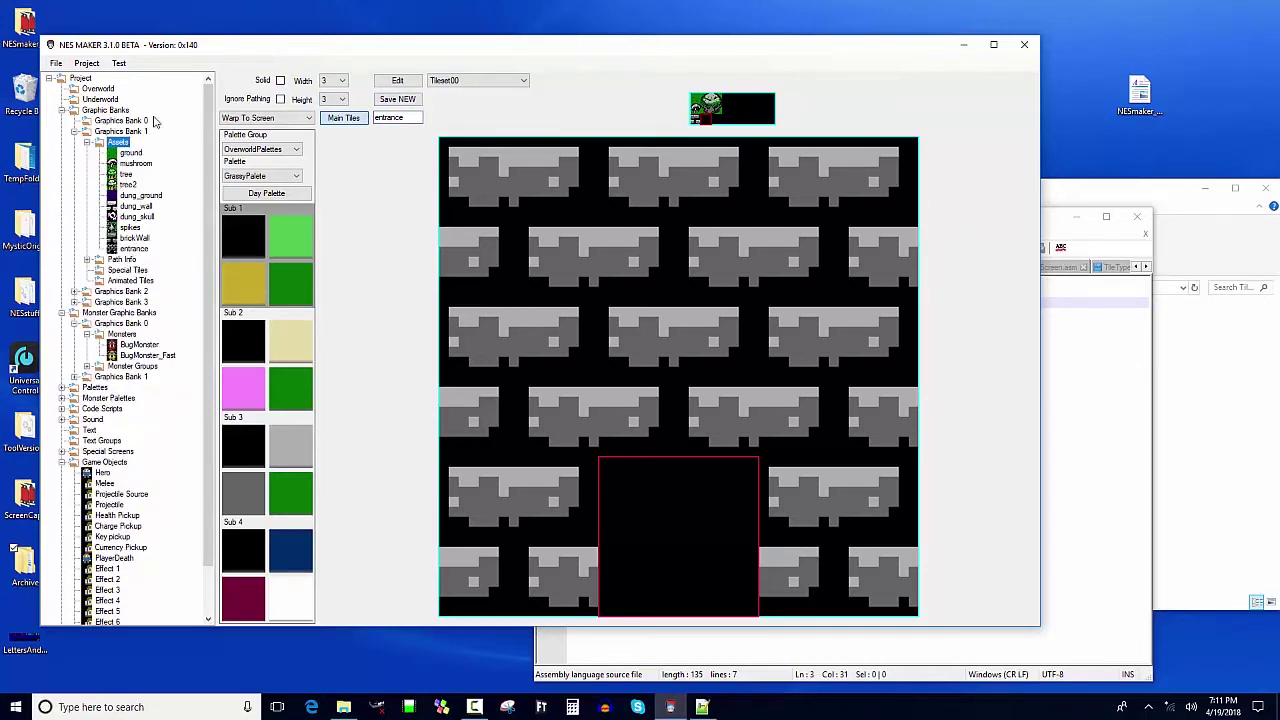
left_click(100, 90)
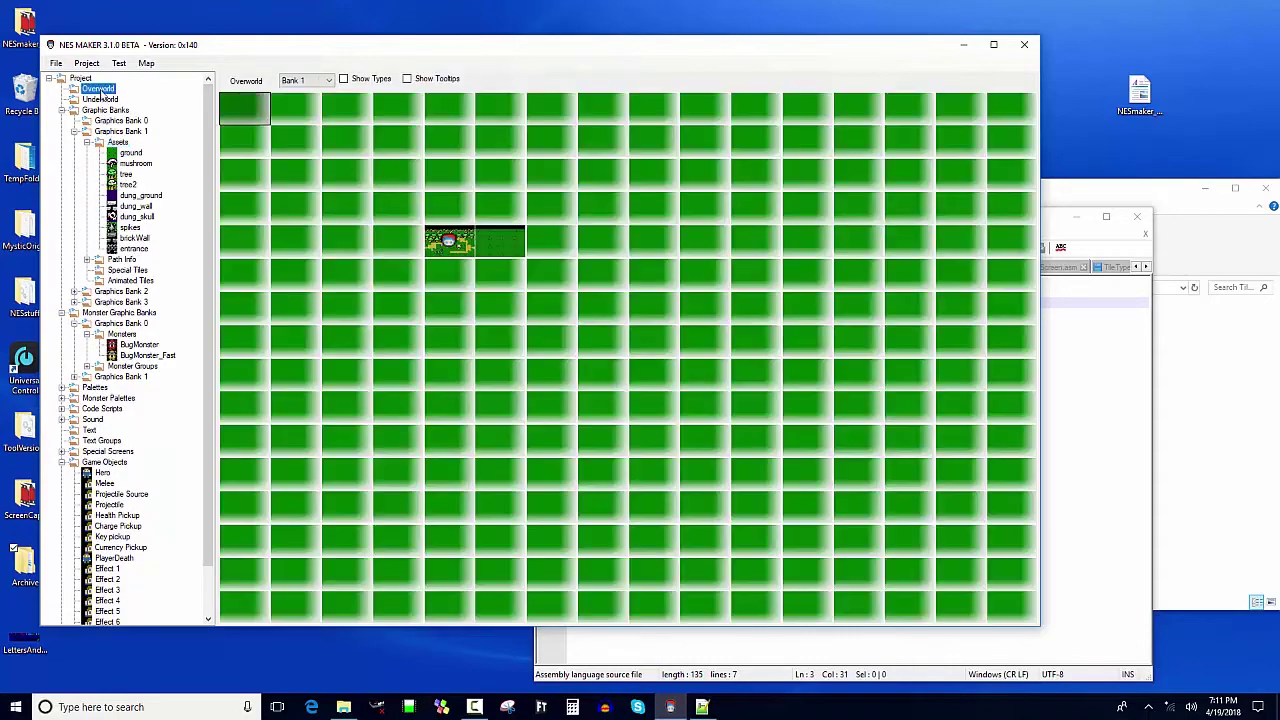
Place the entrance at the centre of the overworld screen and two trees on its left edge
double_click(511, 245)
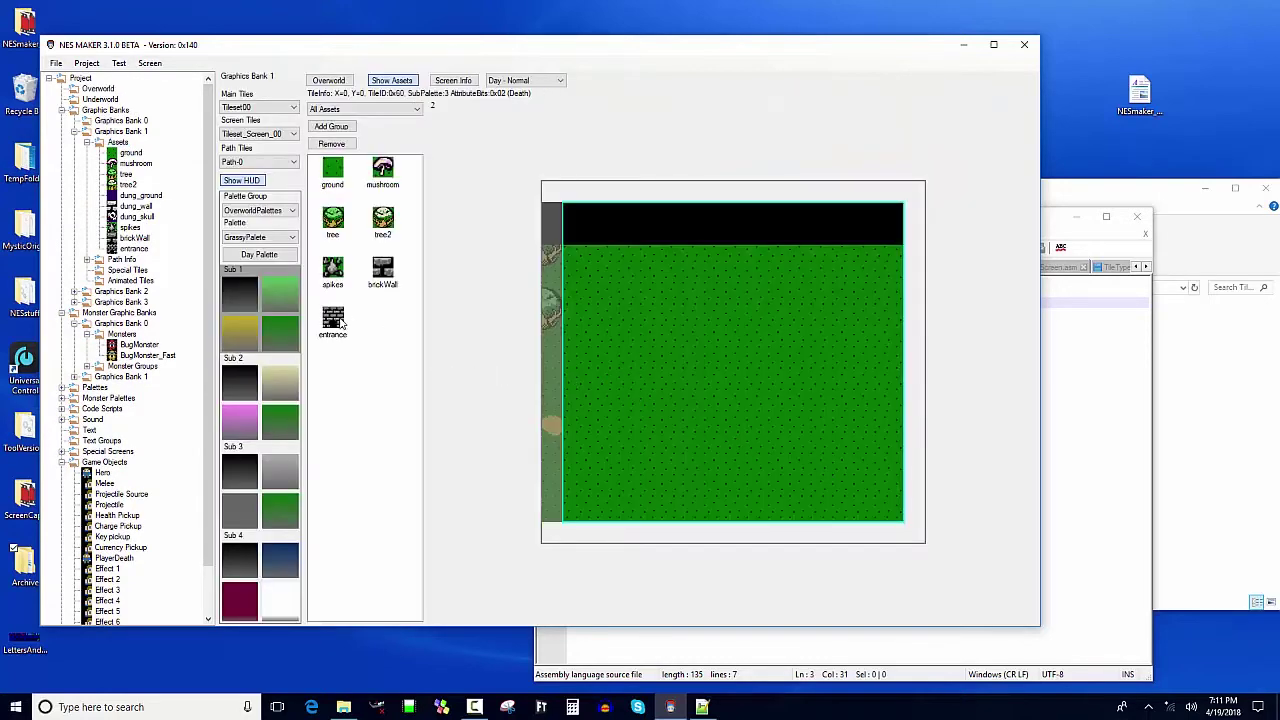
left_click_drag(340, 322, 703, 300)
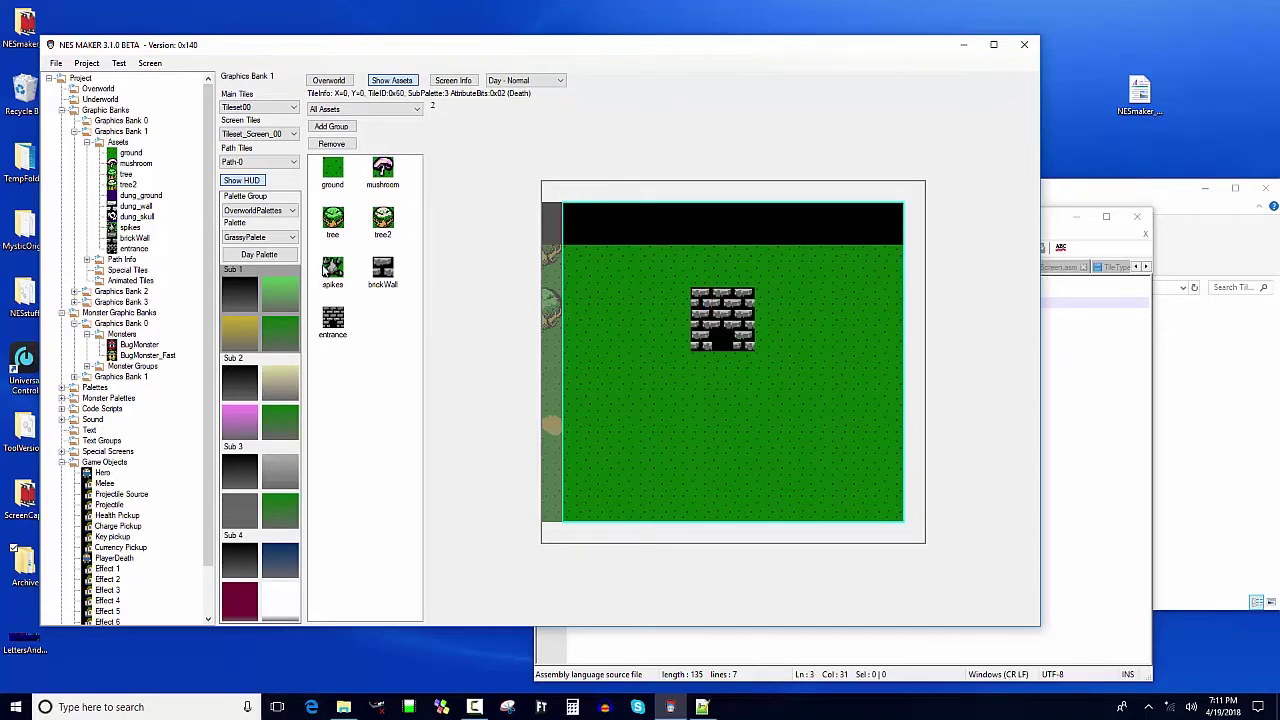
mouse_move(328, 226)
left_mouse_down()
mouse_move(372, 222)
mouse_move(584, 297)
mouse_move(580, 255)
left_mouse_up()
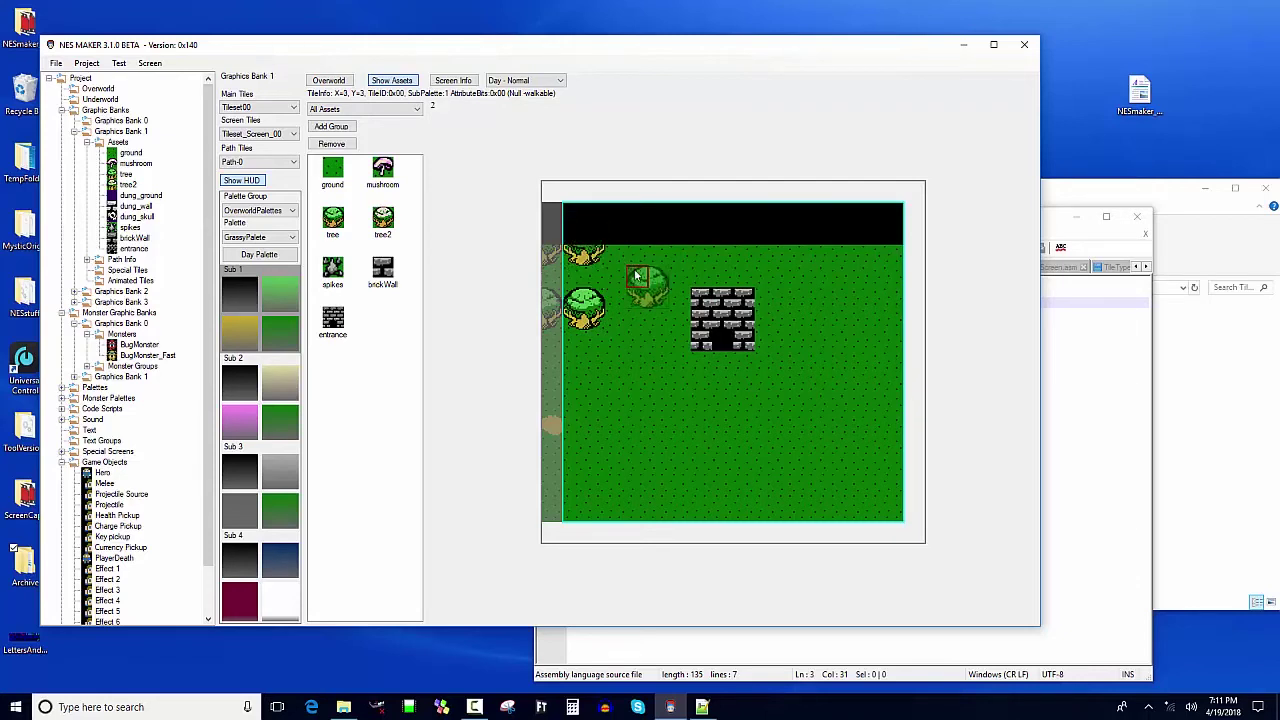
Set the screen's Path Group to DirtPath and paint a dirt path from the left edge to the entrance
left_click(455, 81)
left_click(265, 93)
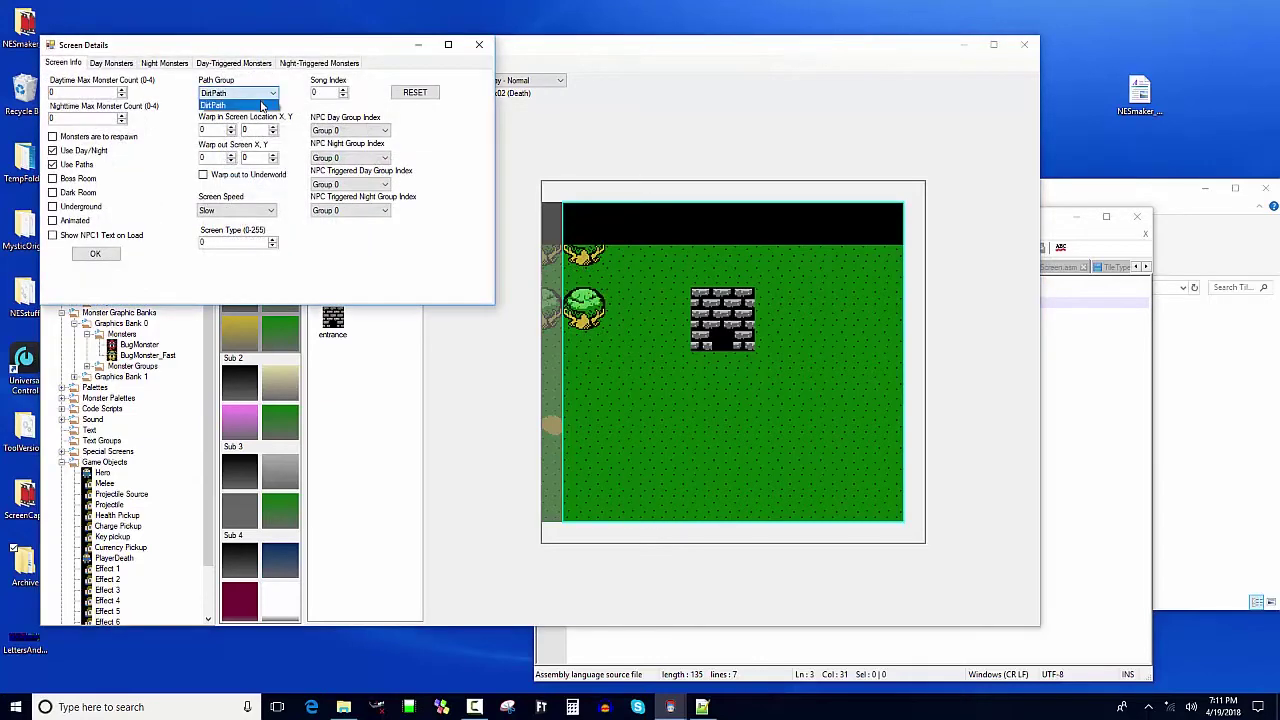
left_click(262, 105)
left_click(100, 254)
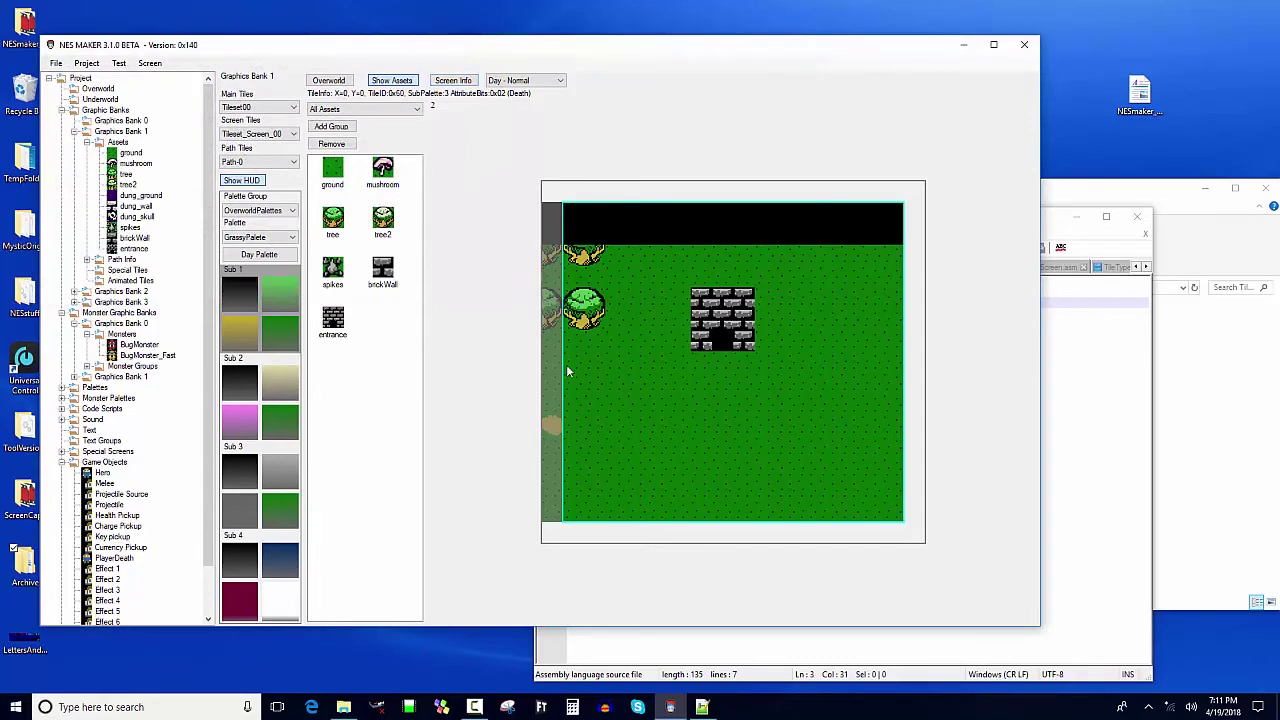
right_click(585, 422)
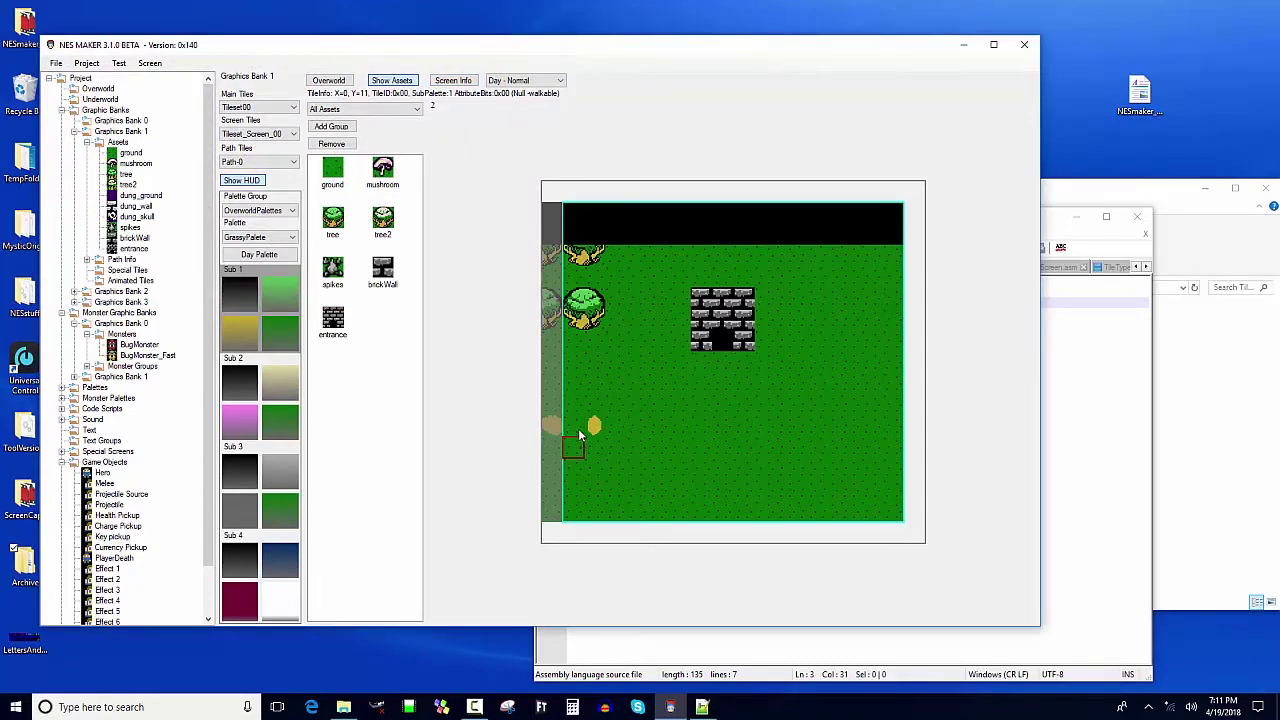
mouse_move(590, 427)
left_mouse_down()
mouse_move(636, 444)
mouse_move(728, 452)
mouse_move(722, 388)
left_mouse_up()
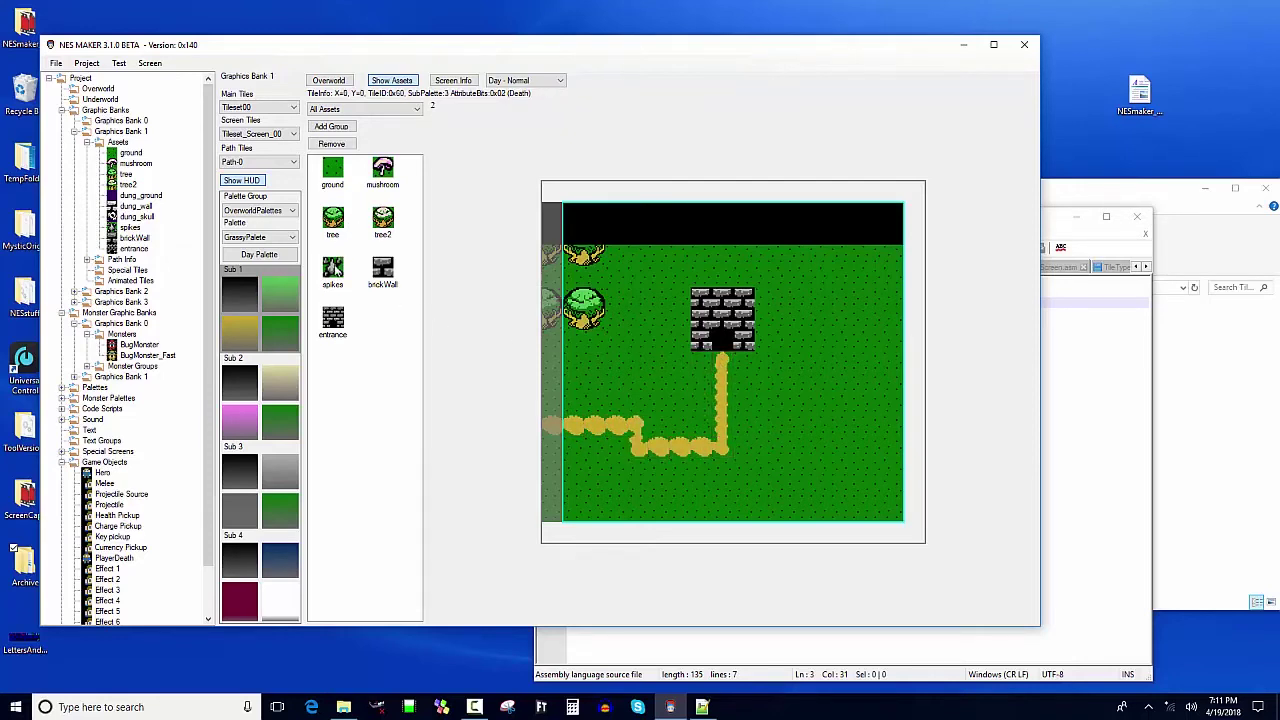
Add spikes on both sides of the entrance and three mushrooms around the path, then return to the Overworld grid
left_click(333, 267)
left_click(664, 368)
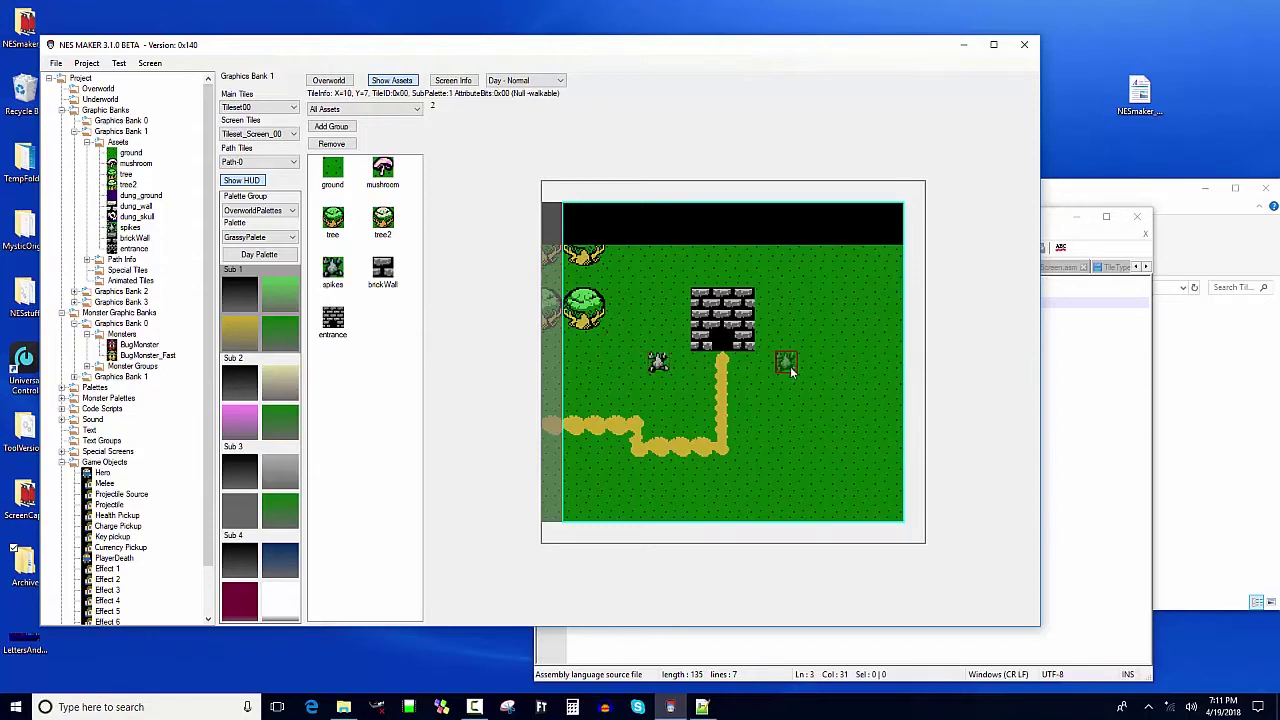
left_click(790, 366)
left_click(383, 172)
left_click(679, 418)
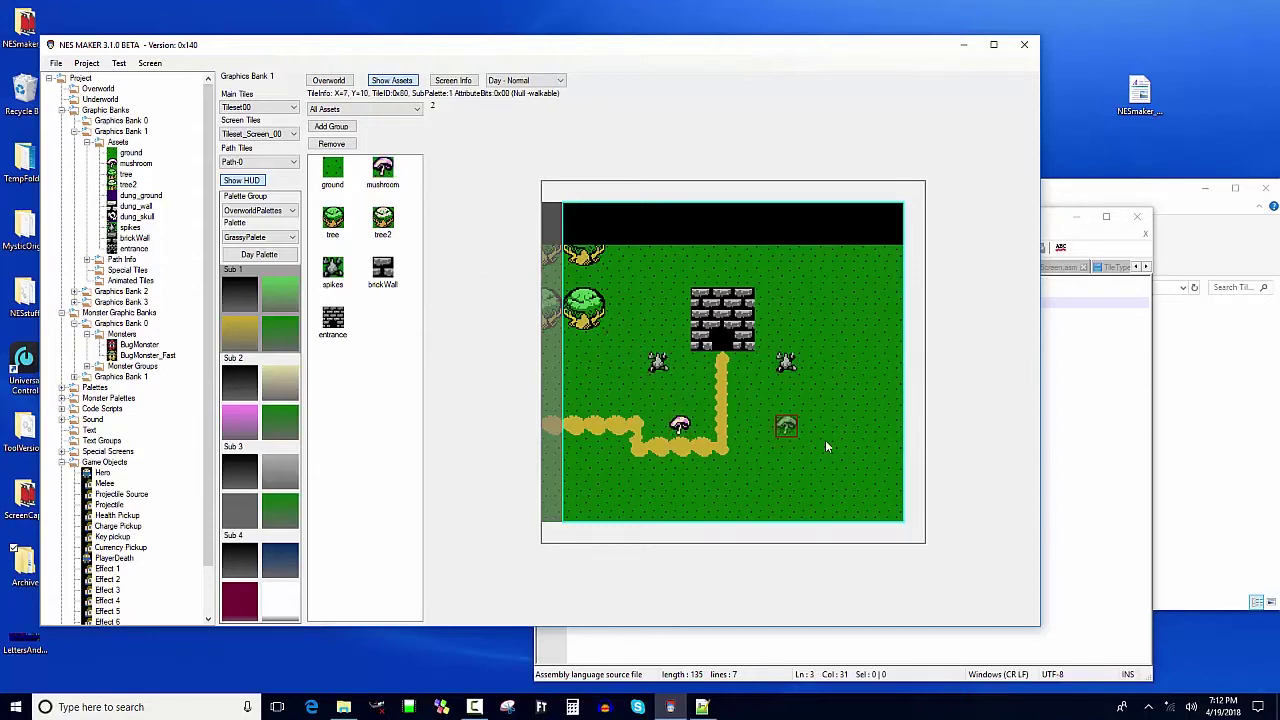
left_click(828, 443)
left_click(836, 312)
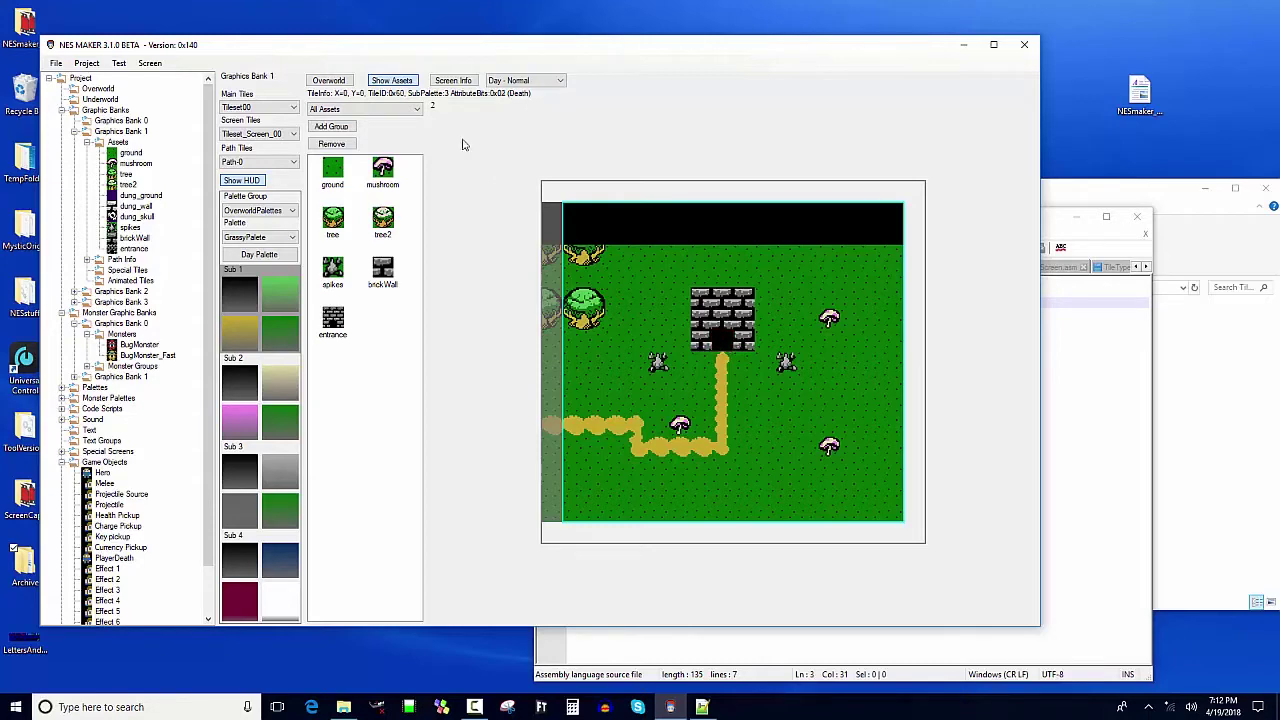
left_click(331, 82)
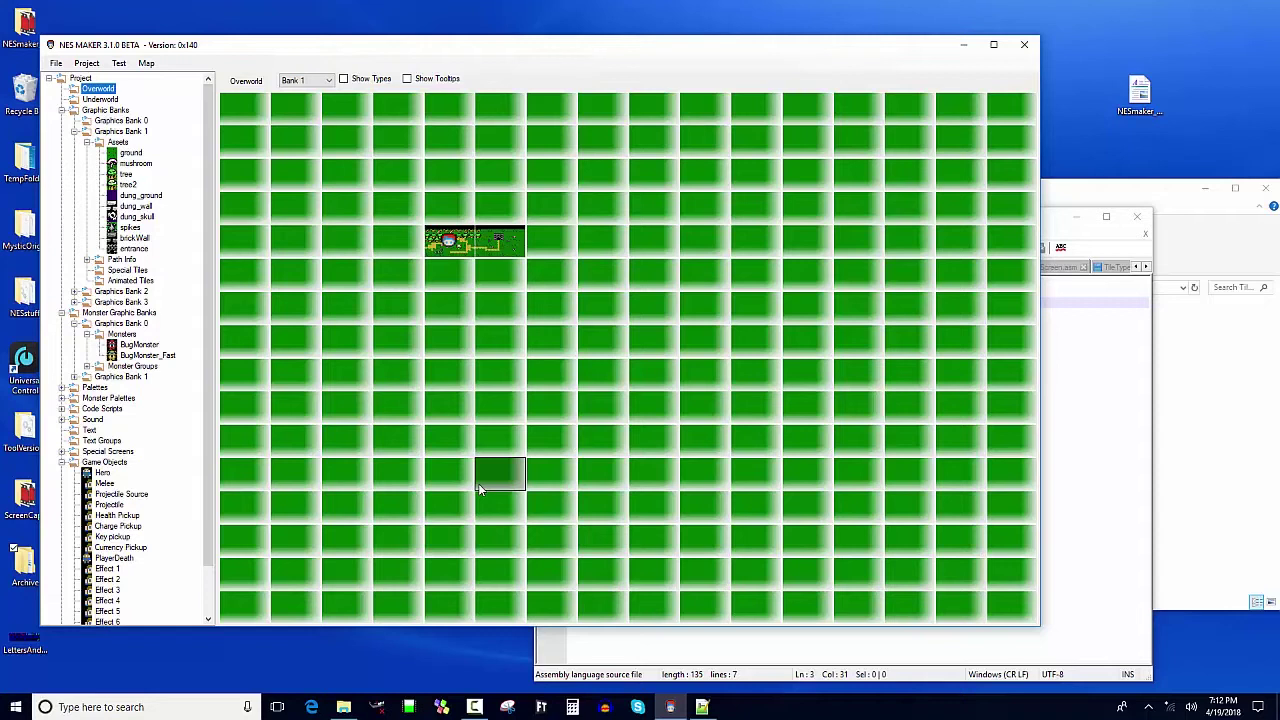
Keeping map Bank 1, open an empty screen and switch its Main Tiles to Tileset01
left_click(305, 80)
left_click(300, 95)
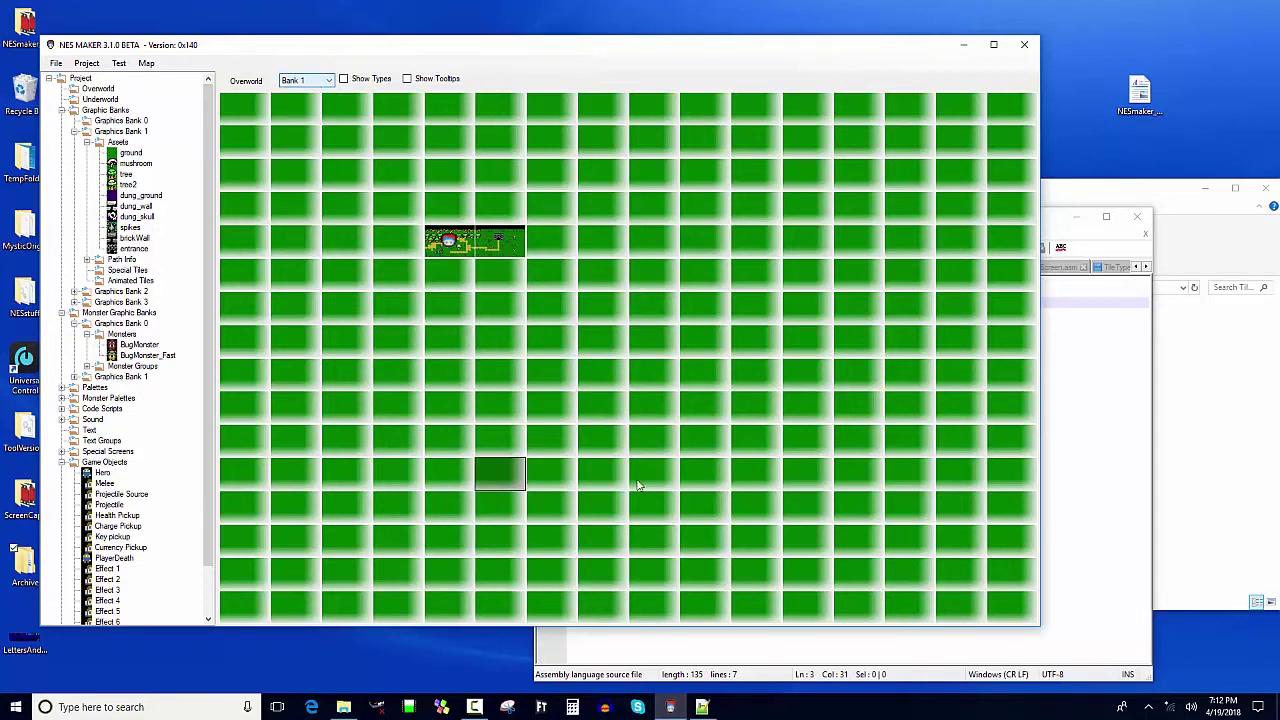
double_click(281, 152)
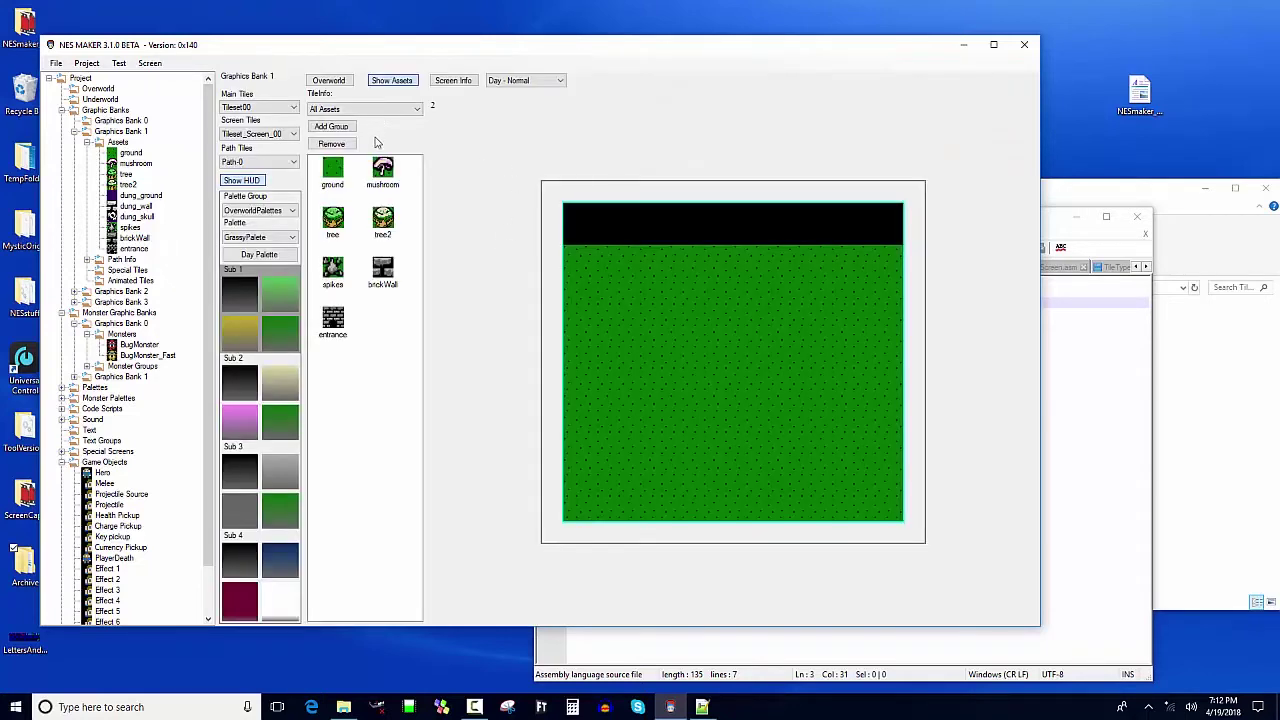
left_click(260, 107)
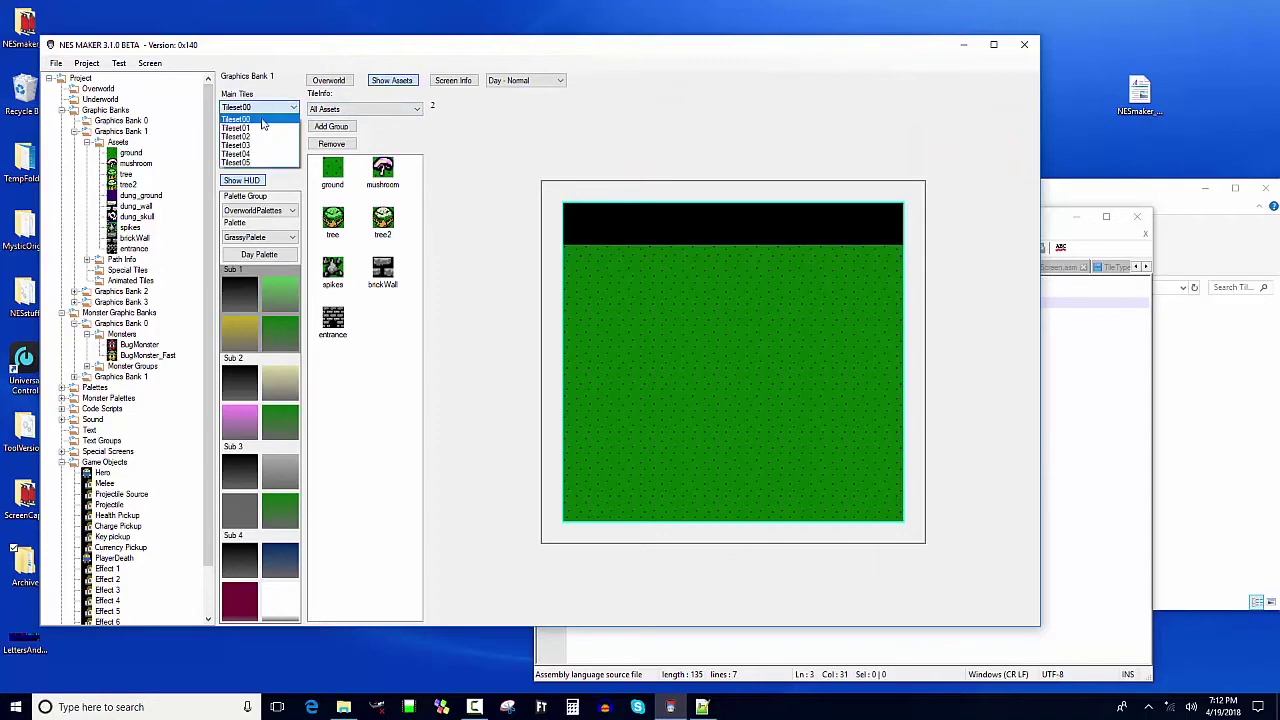
left_click(262, 128)
left_click(272, 134)
left_click(272, 138)
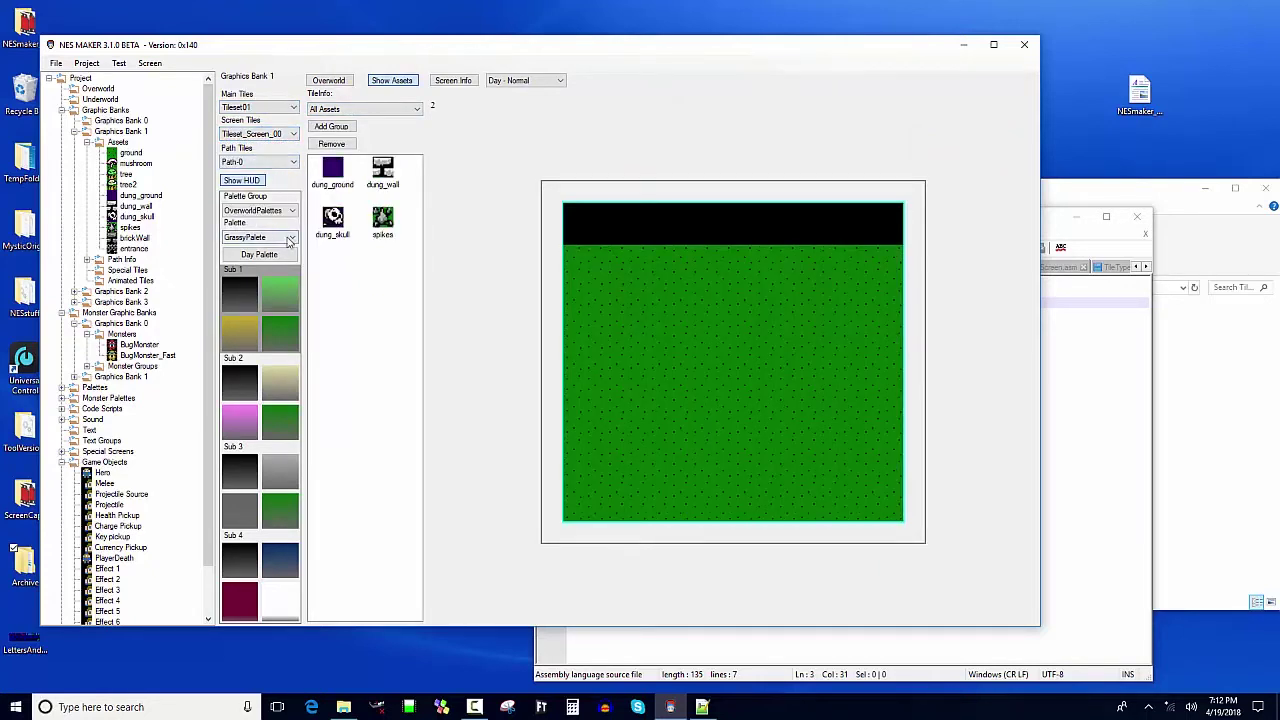
Colour the screen with DungeonPals / DungeonPal1 and place a dung_skull in the upper left
left_click(285, 213)
left_click(280, 232)
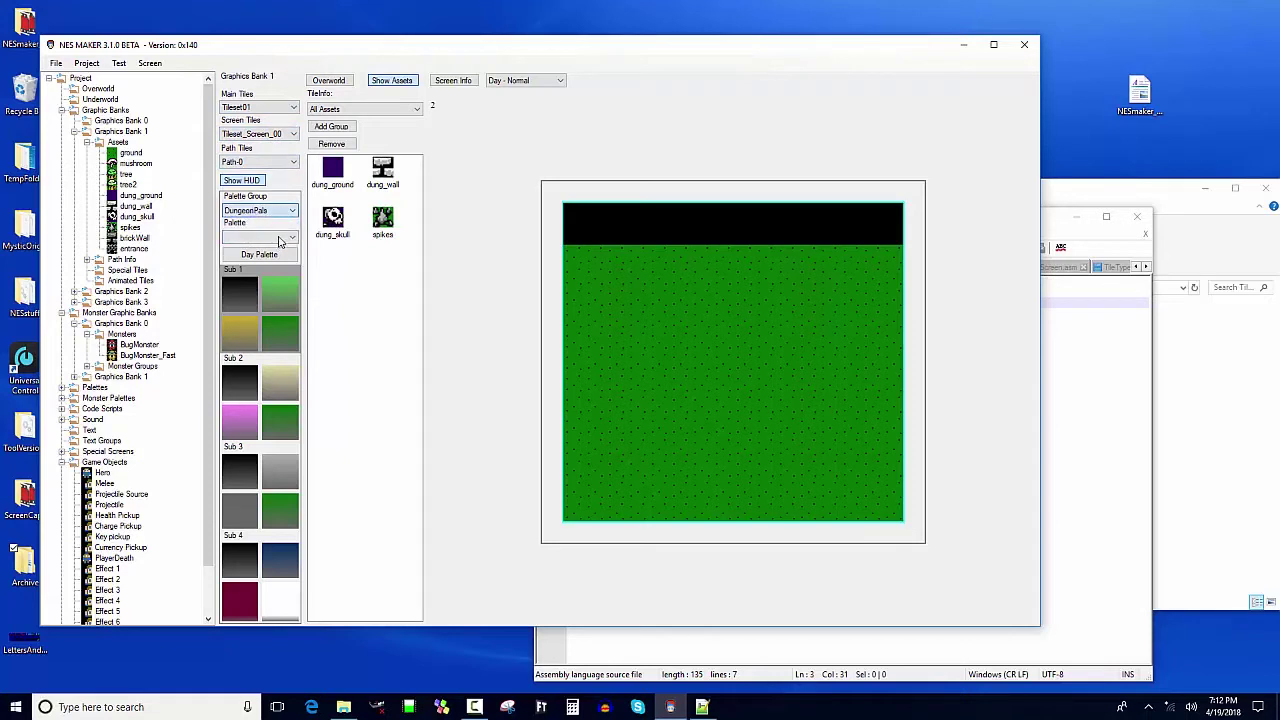
left_click(282, 238)
left_click(282, 250)
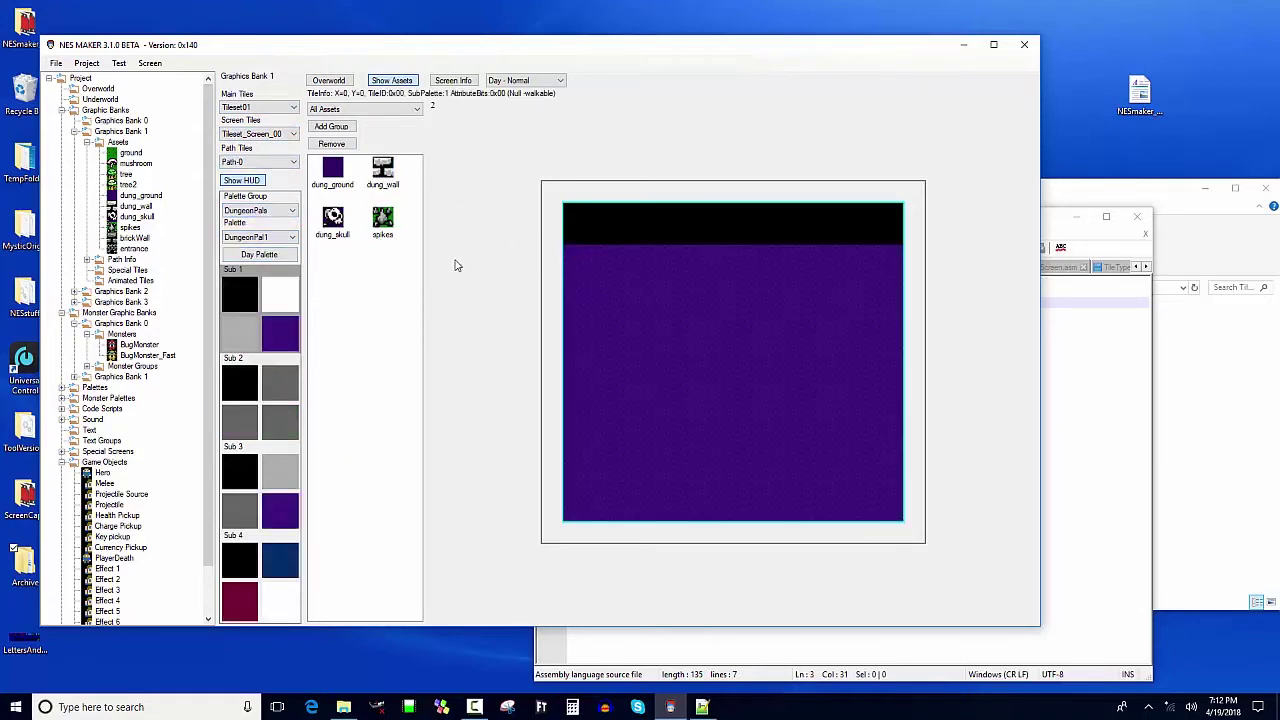
left_click(333, 217)
left_click(616, 296)
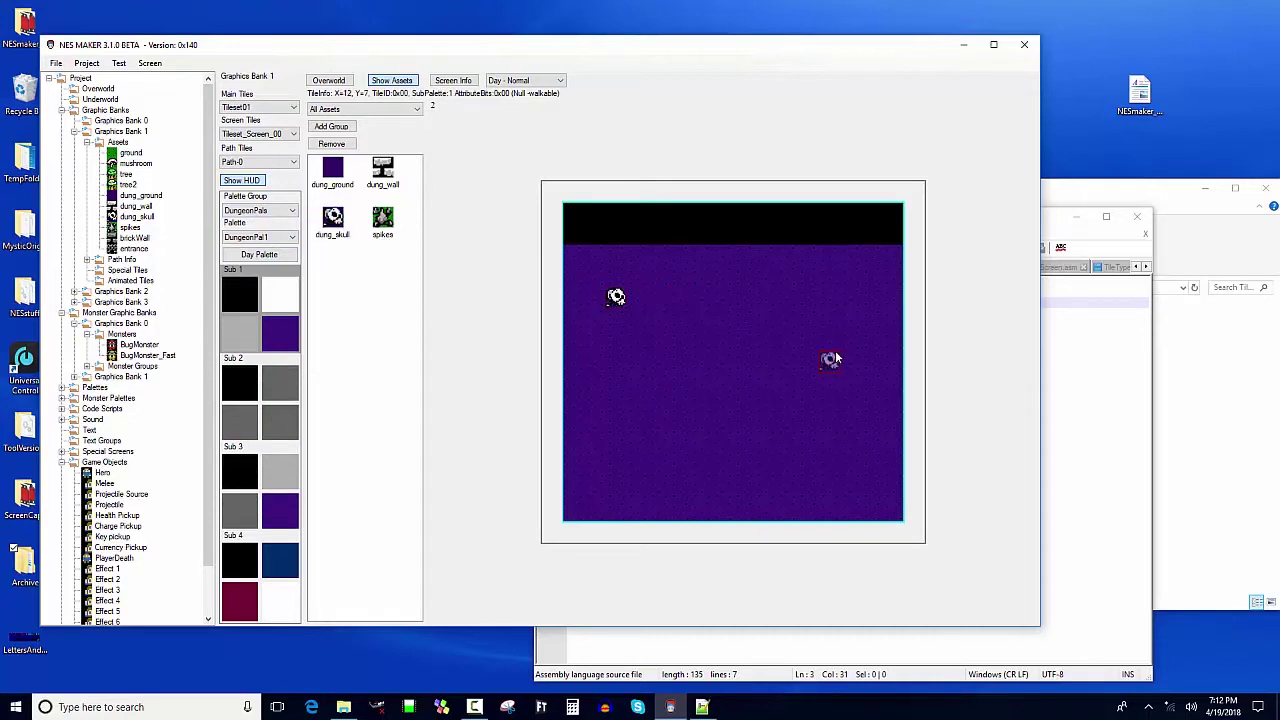
Add three more dung_skull tiles, right of centre, bottom right and lower left
left_click(830, 360)
left_click(872, 467)
left_click(637, 446)
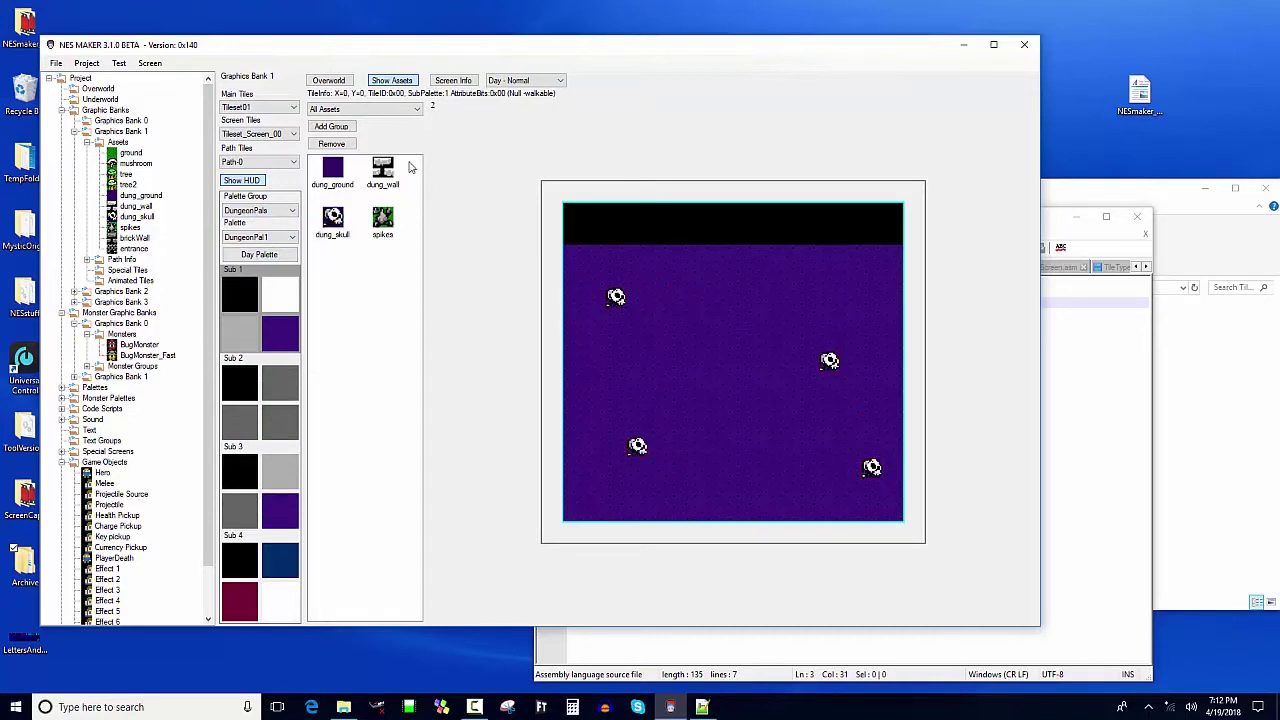
Paint dung_wall bricks around the room's edges, leaving a top-centre opening
left_click(383, 170)
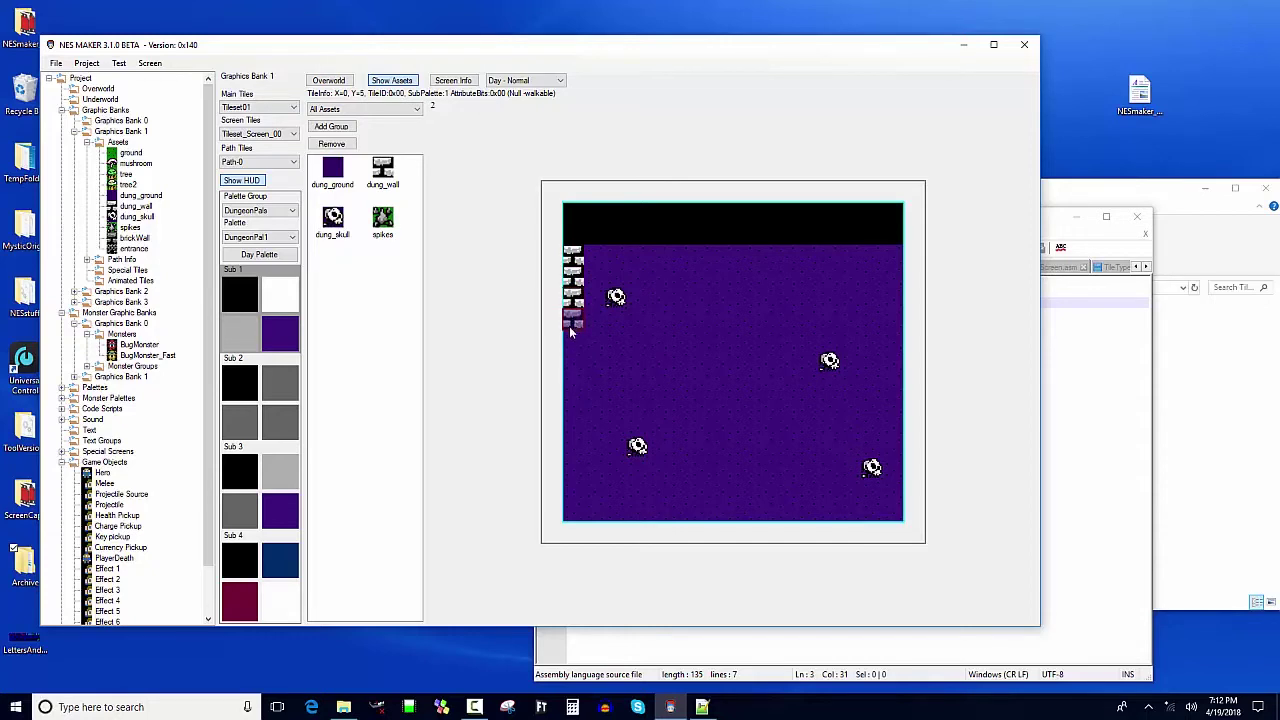
mouse_move(580, 370)
left_mouse_down()
mouse_move(578, 417)
mouse_move(577, 406)
mouse_move(602, 435)
mouse_move(579, 464)
mouse_move(577, 451)
mouse_move(579, 508)
mouse_move(889, 512)
mouse_move(896, 282)
mouse_move(845, 255)
left_mouse_up()
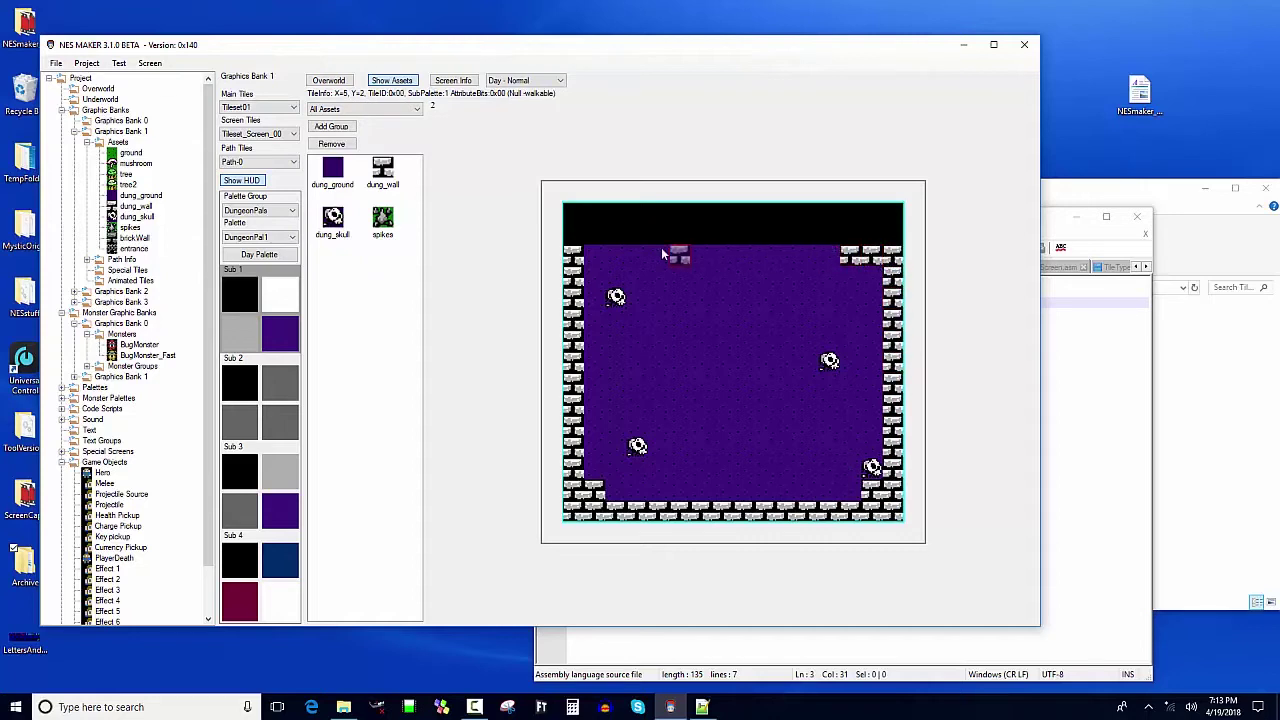
left_click_drag(585, 255, 712, 258)
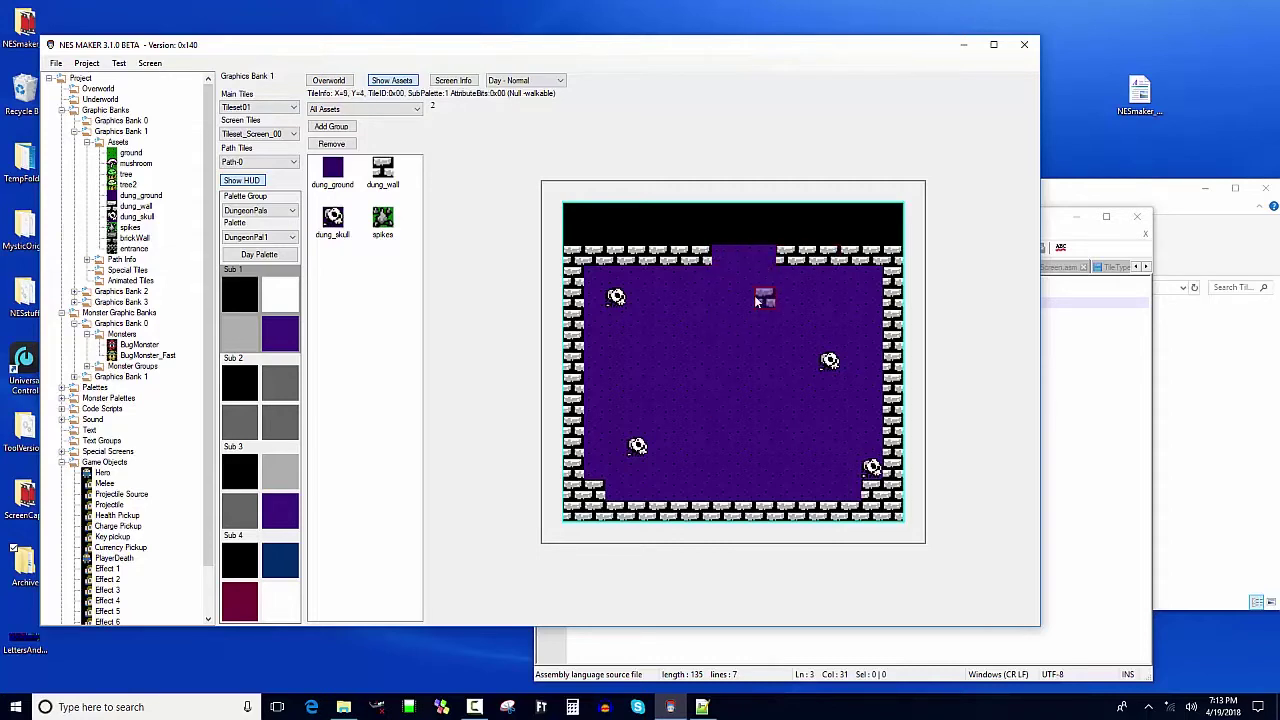
Place four spike tiles just below the top wall, flanking the opening
left_click(383, 218)
left_click(718, 280)
left_click(773, 278)
left_click(786, 278)
left_click(702, 278)
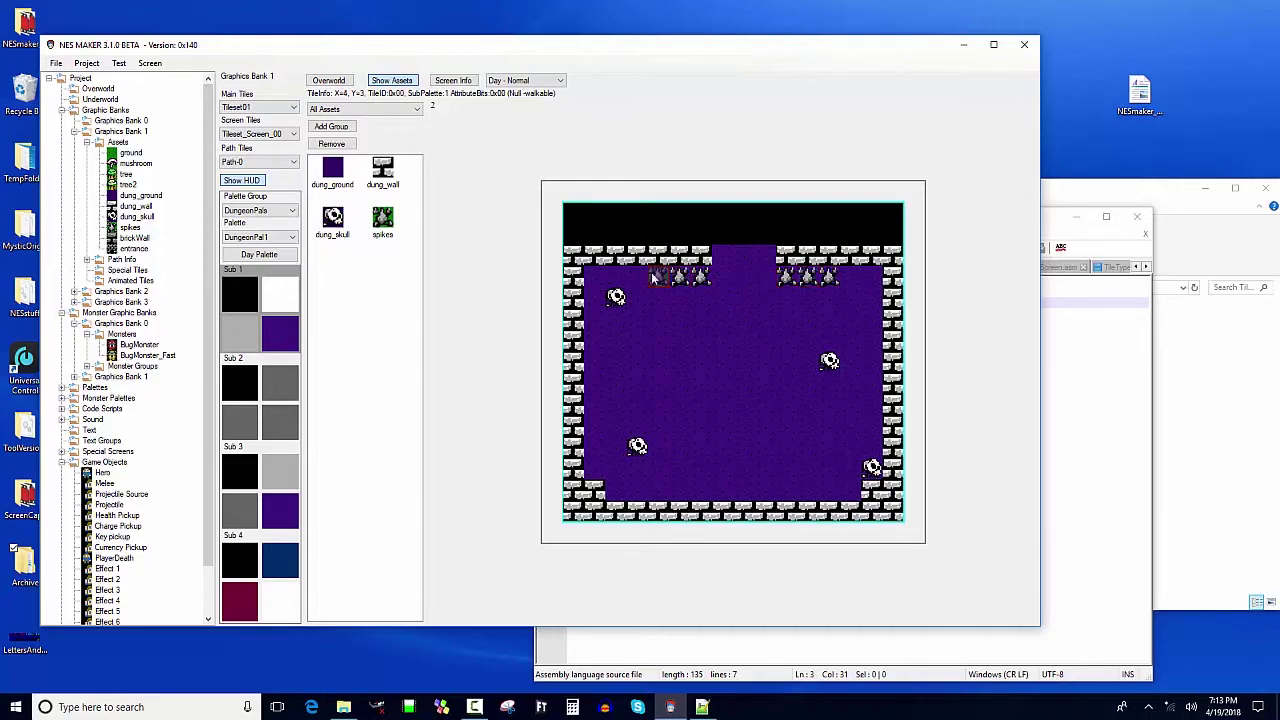
Paint a small dung_wall arch with an open bottom near the room's bottom centre
left_click(382, 168)
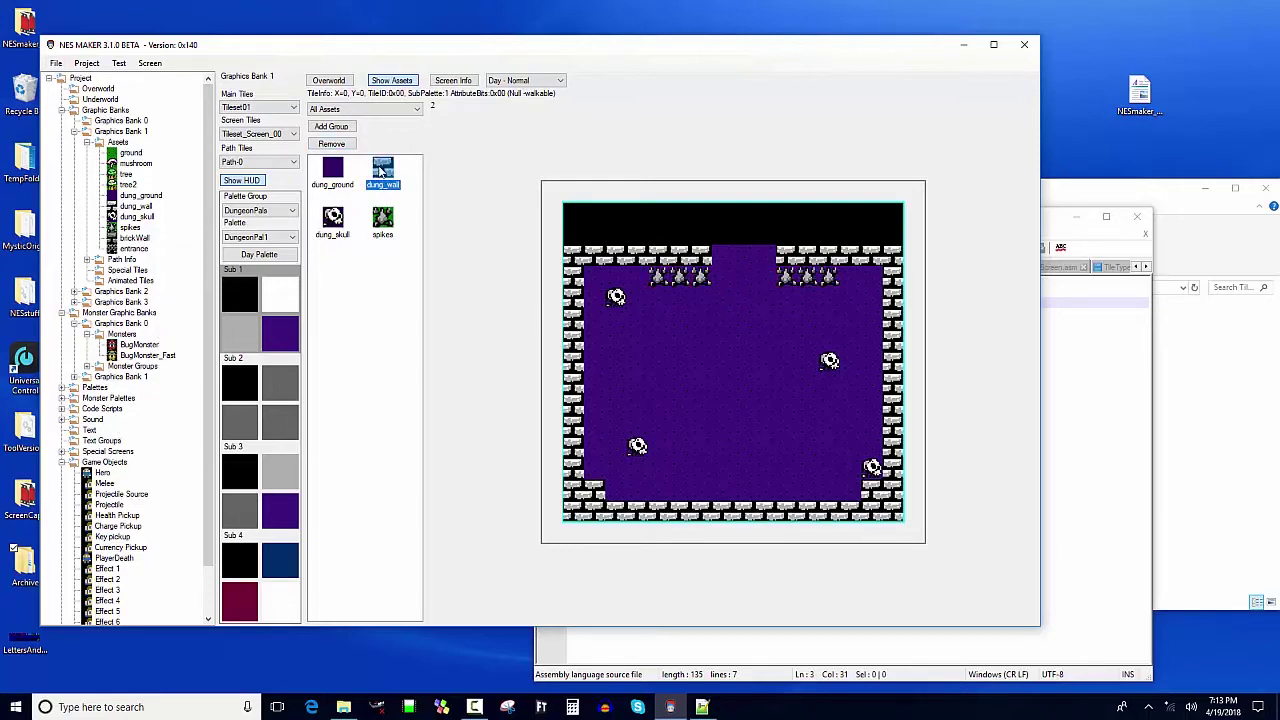
mouse_move(722, 447)
left_mouse_down()
mouse_move(735, 408)
mouse_move(765, 438)
left_mouse_up()
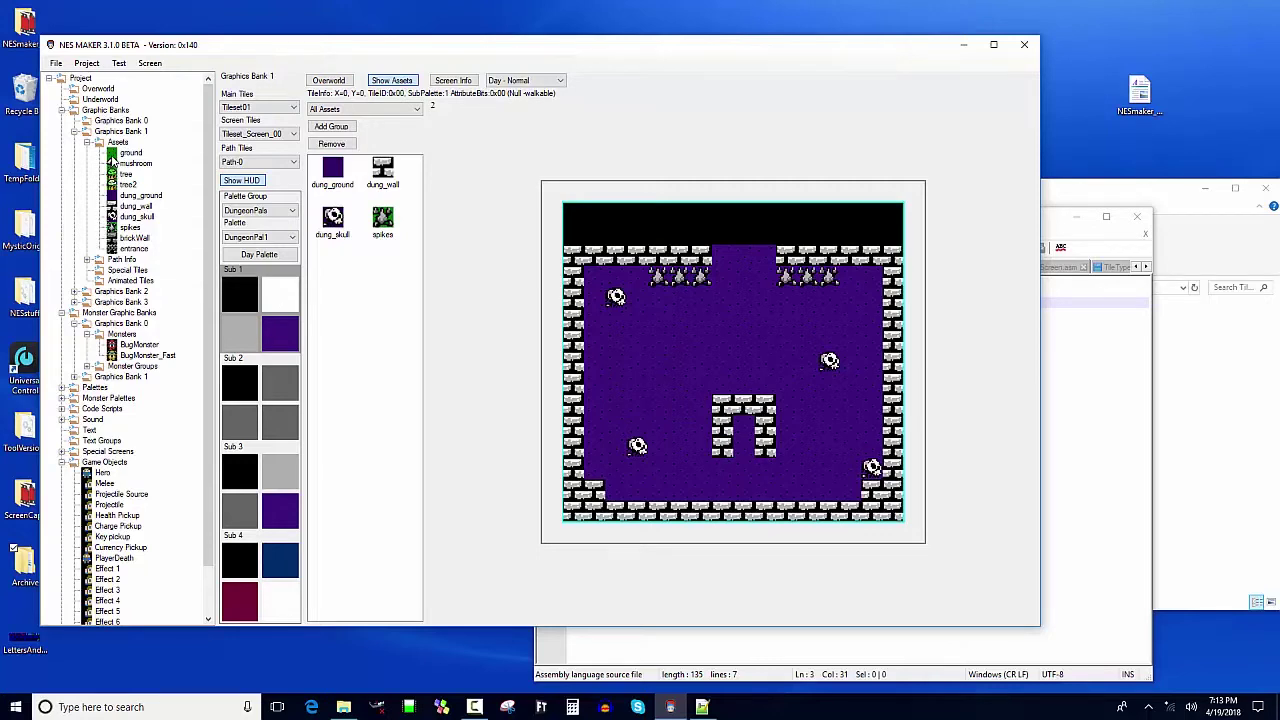
Start a new asset using Tileset01 graphics with the DungeonPals group's DungeonPal1 palette
left_click(116, 143)
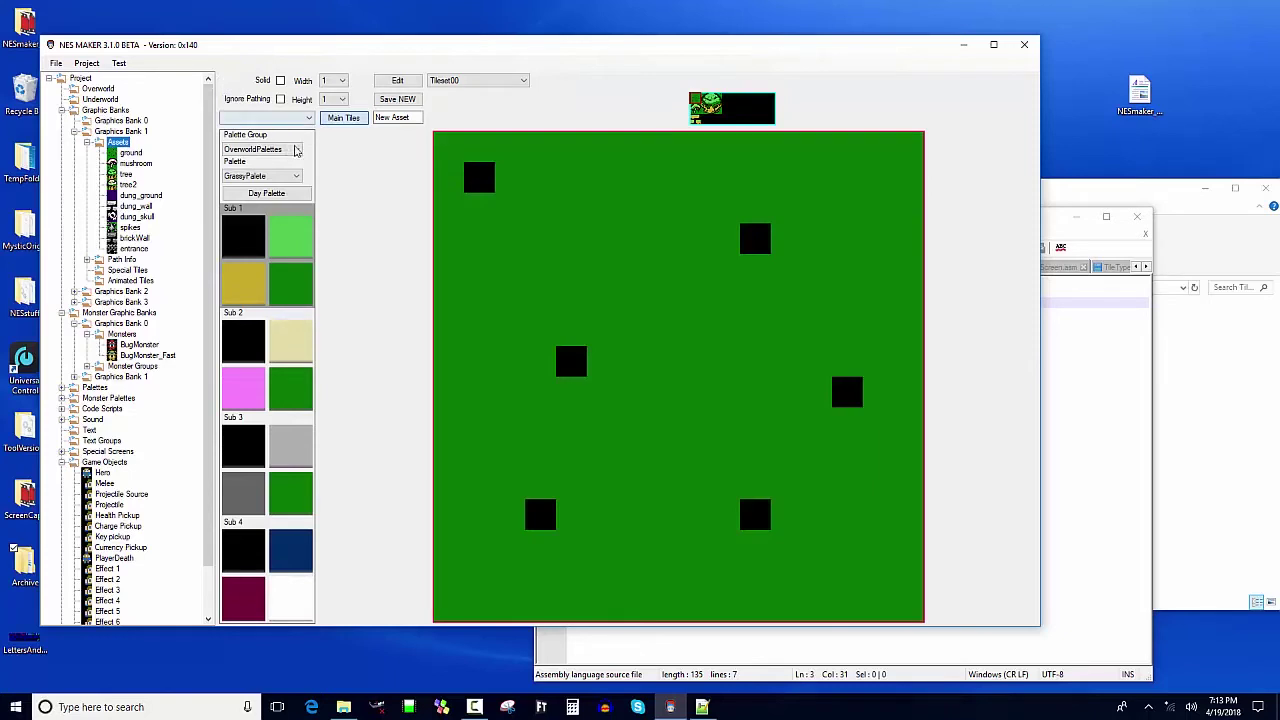
left_click(465, 81)
left_click(465, 101)
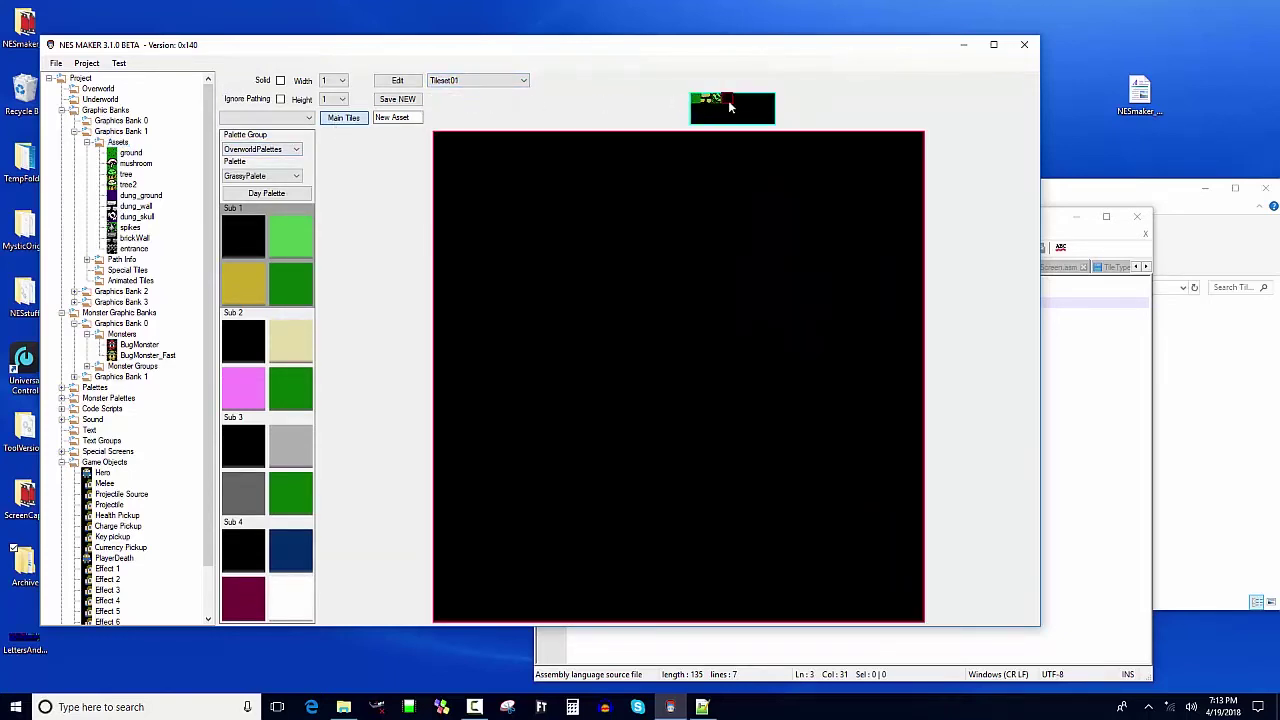
left_click(290, 149)
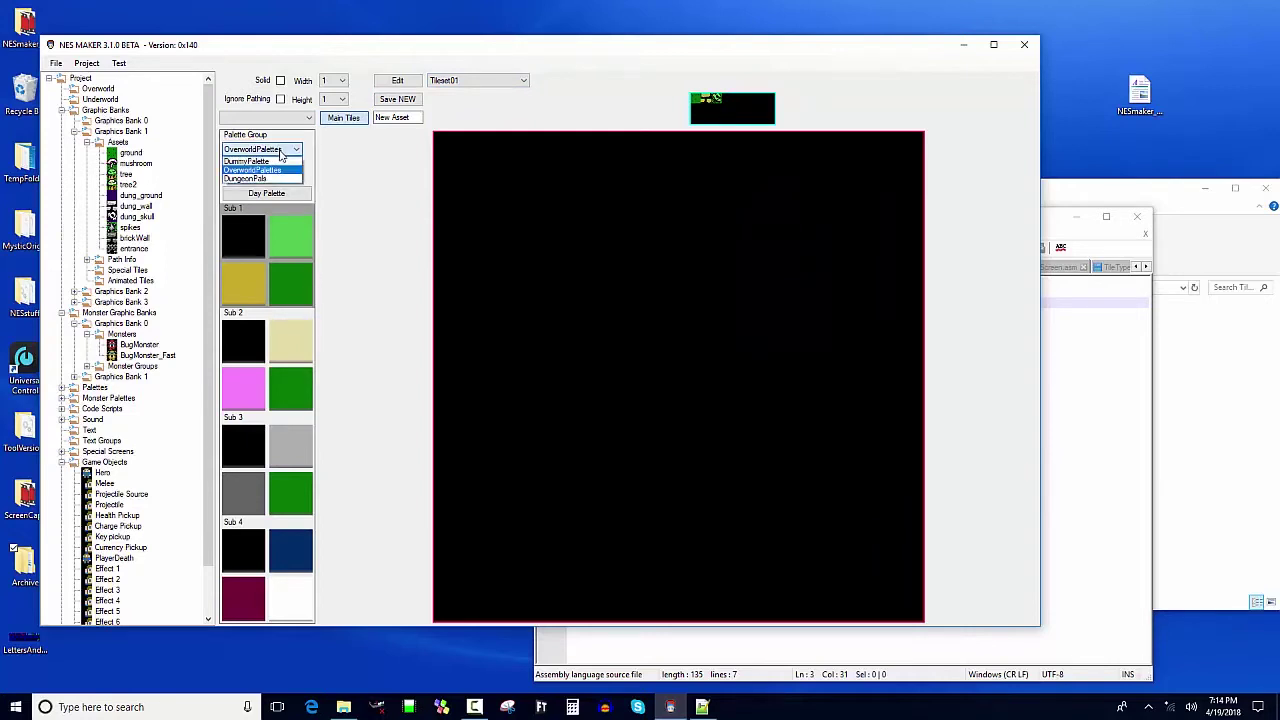
left_click(278, 176)
left_click(280, 176)
left_click(282, 189)
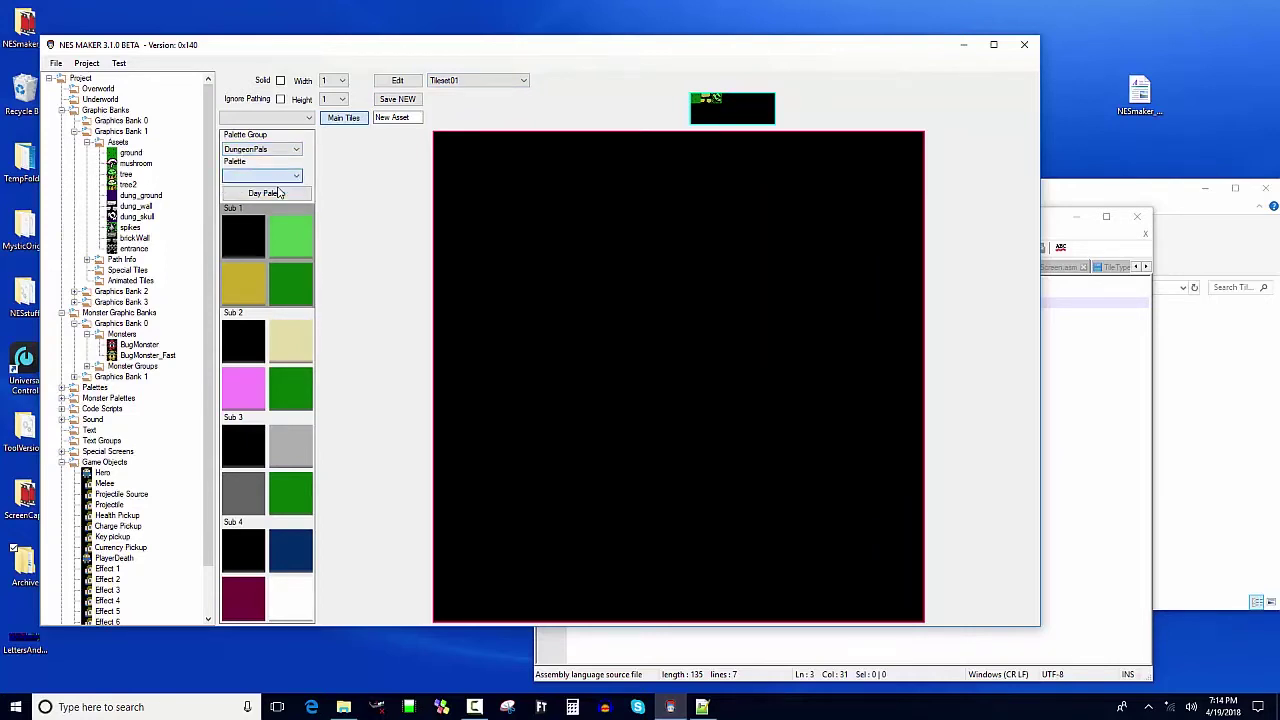
Make it a Warp To Screen tile, save it as warpBack, and return to the Overworld map
left_click(290, 118)
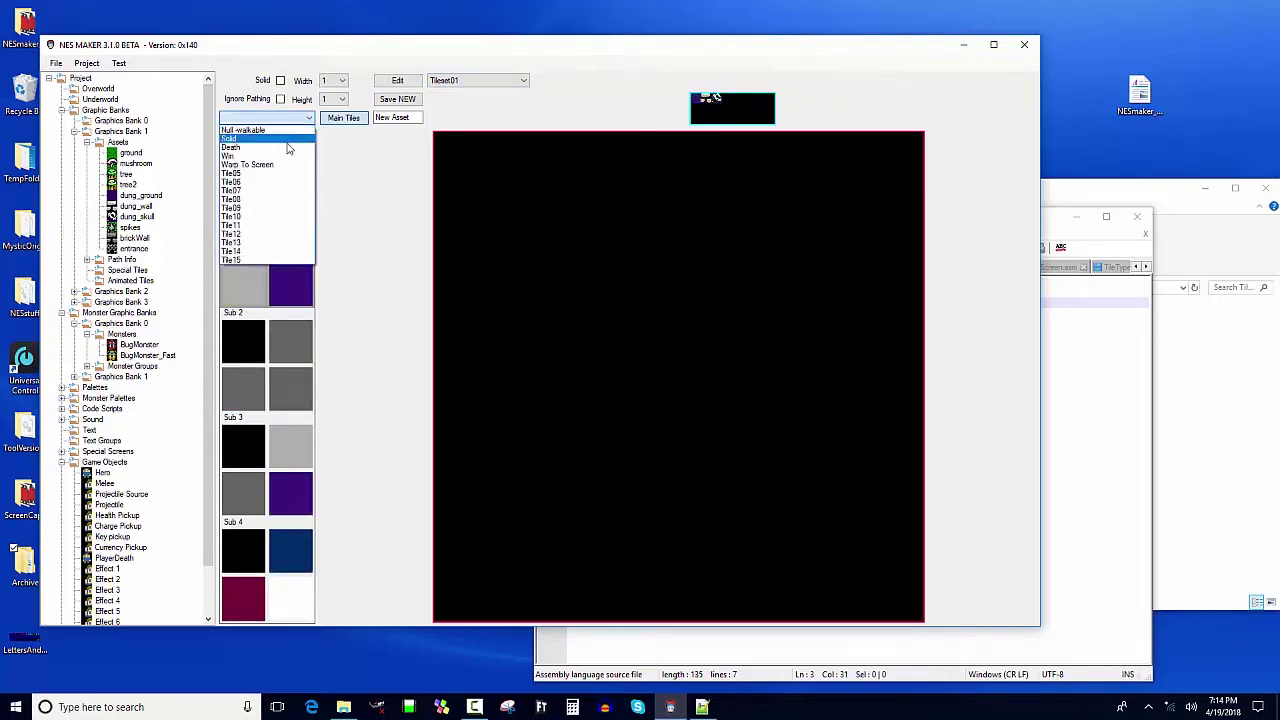
left_click(260, 163)
double_click(396, 116)
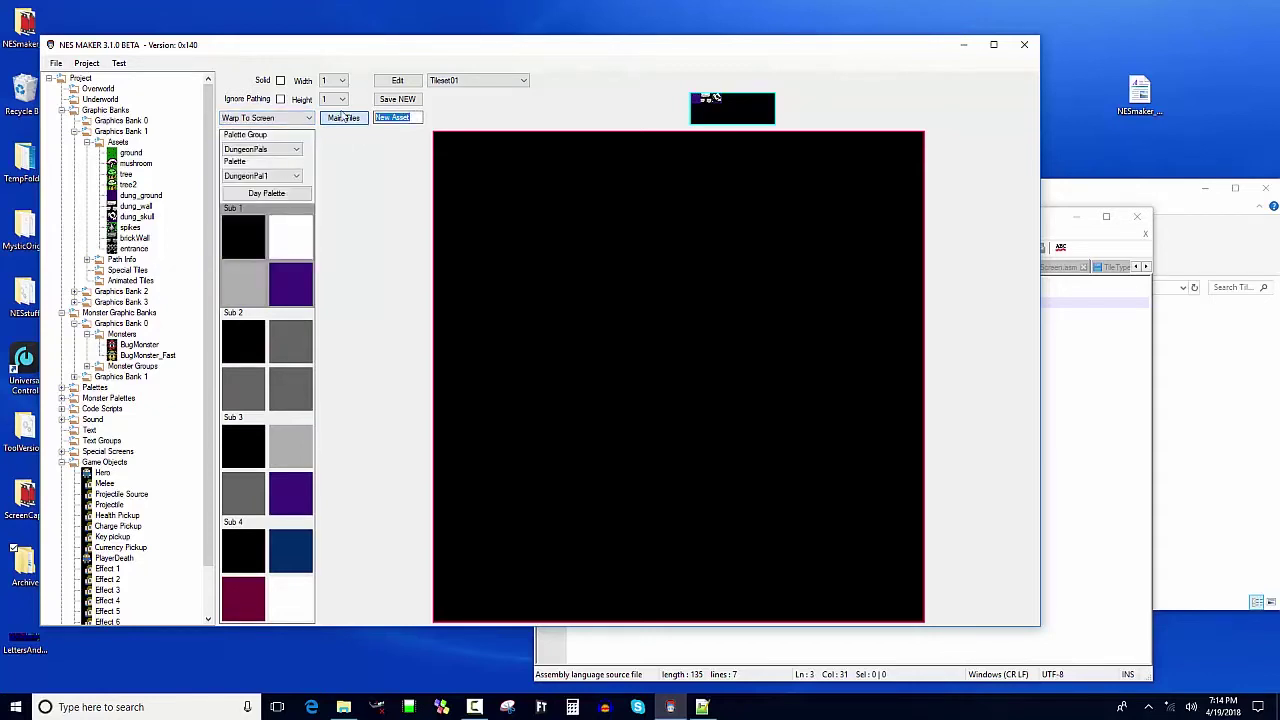
type("warpBack")
left_click(396, 100)
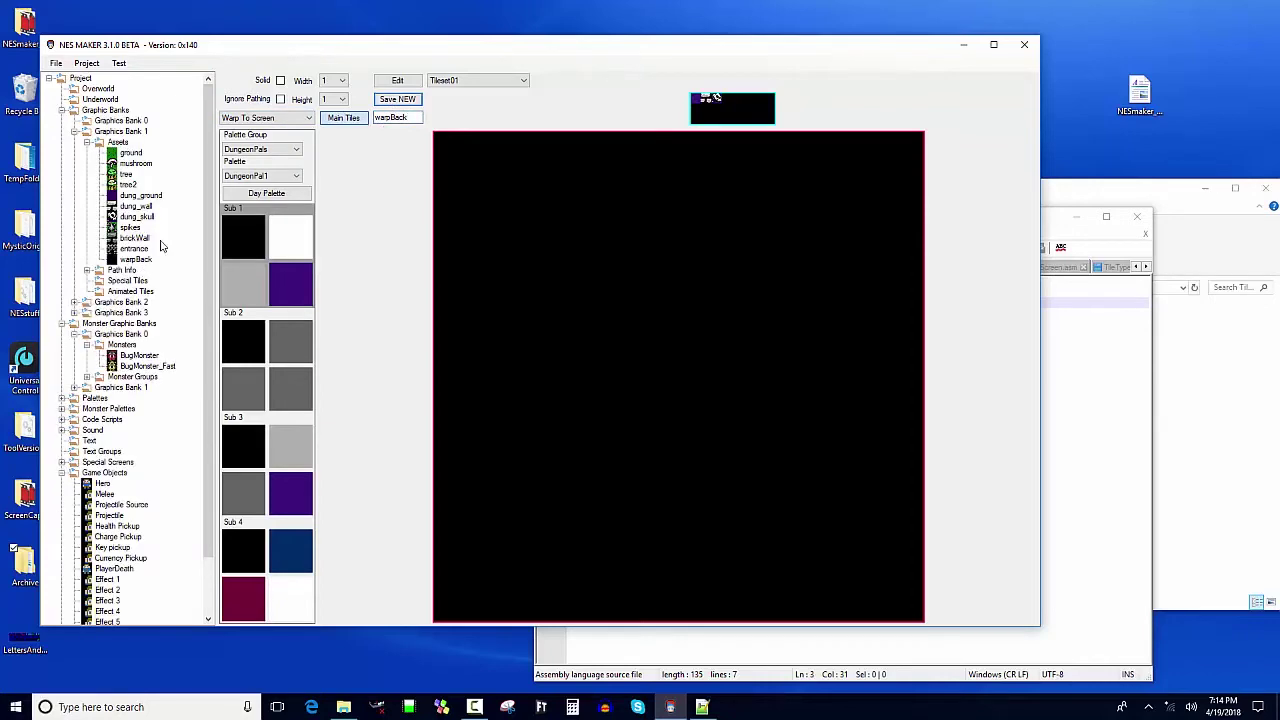
left_click(98, 88)
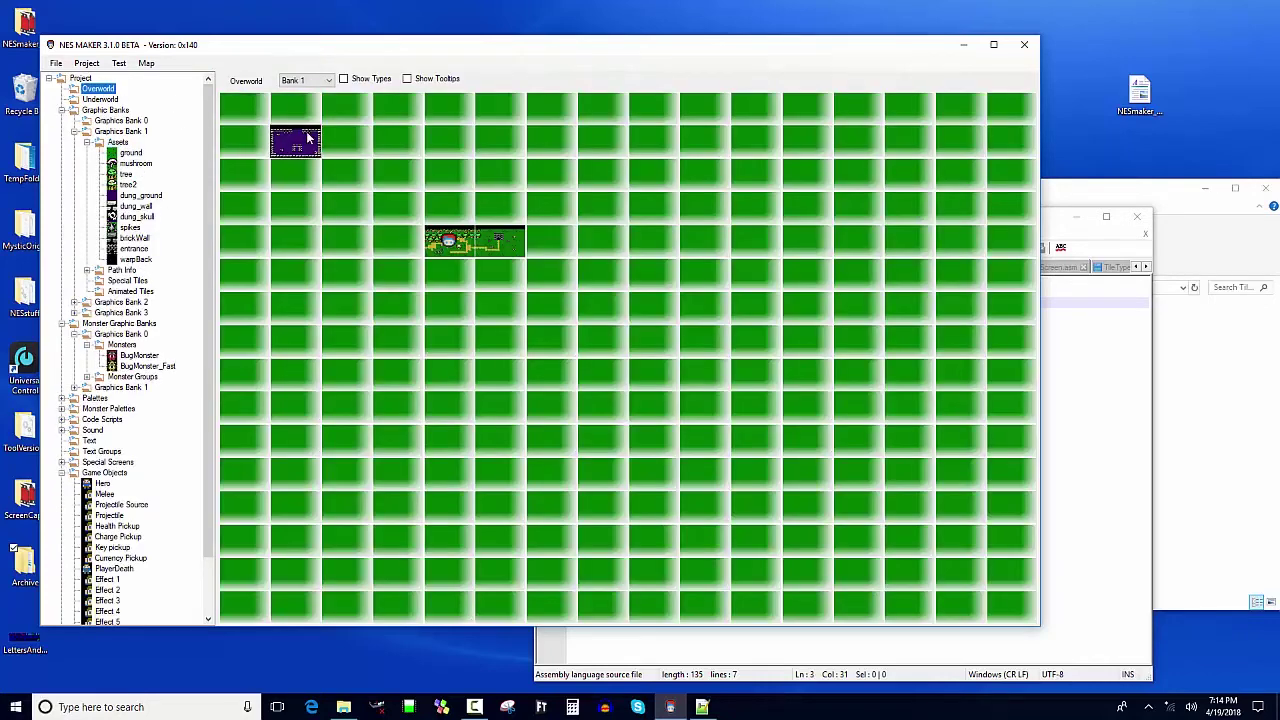
Place the warpBack tile inside the brick arch in the dungeon room
double_click(518, 222)
left_click(335, 270)
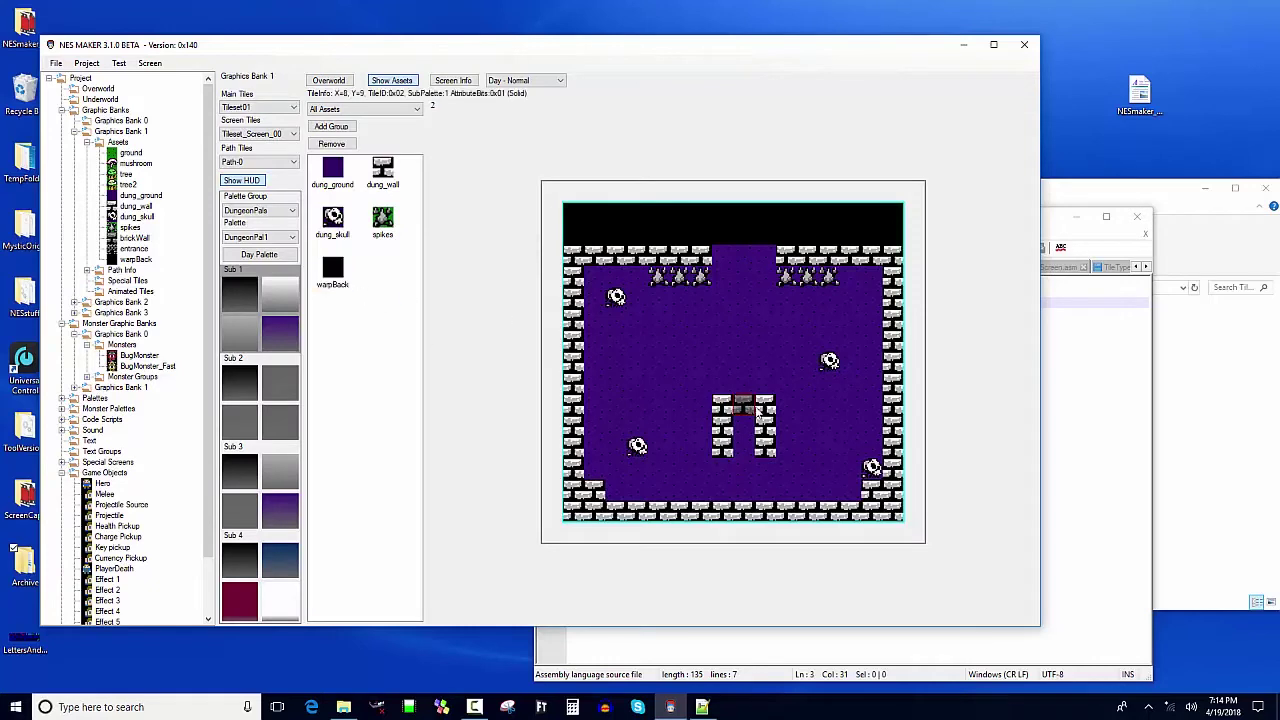
left_click(742, 426)
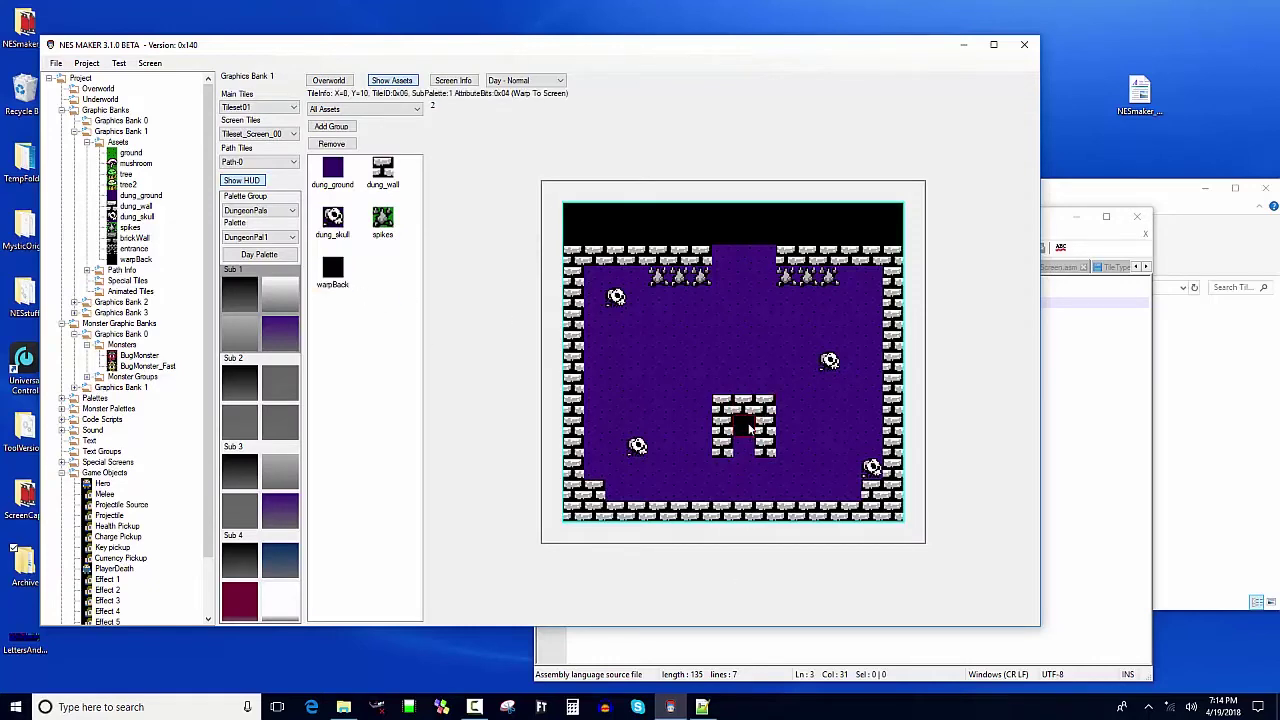